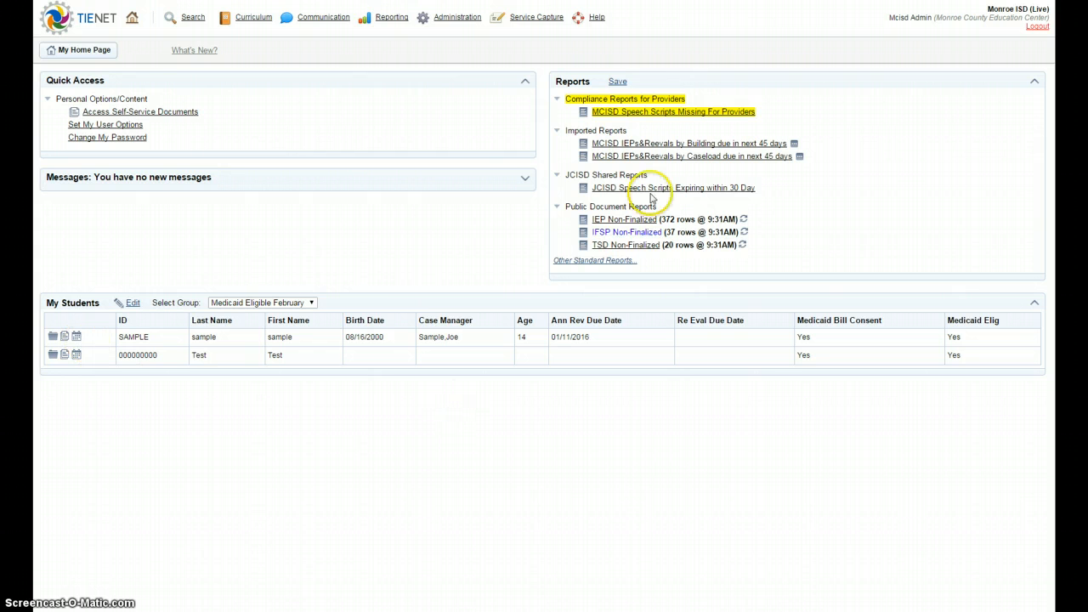
# Open the service calendar and filter the student list to the Medicaid Eligible February group.
pyautogui.moveTo(519, 21)
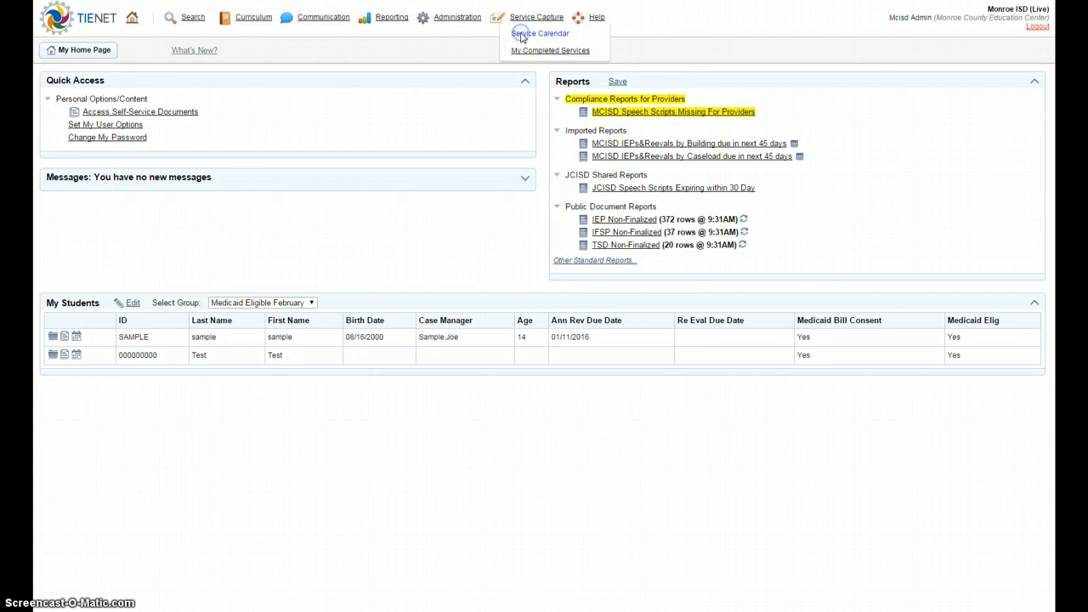
pyautogui.click(520, 34)
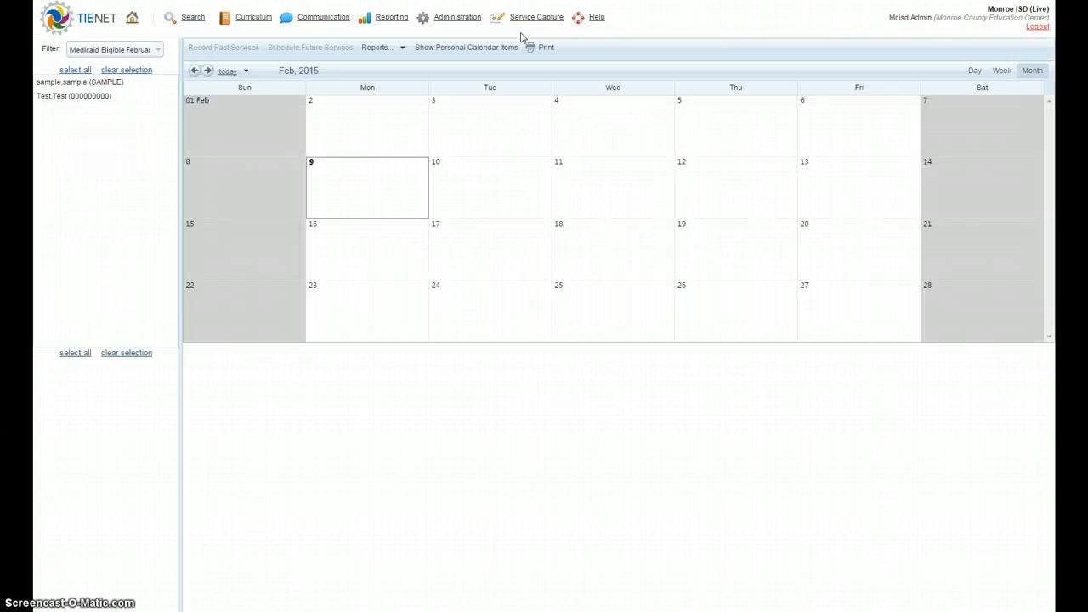
pyautogui.click(158, 50)
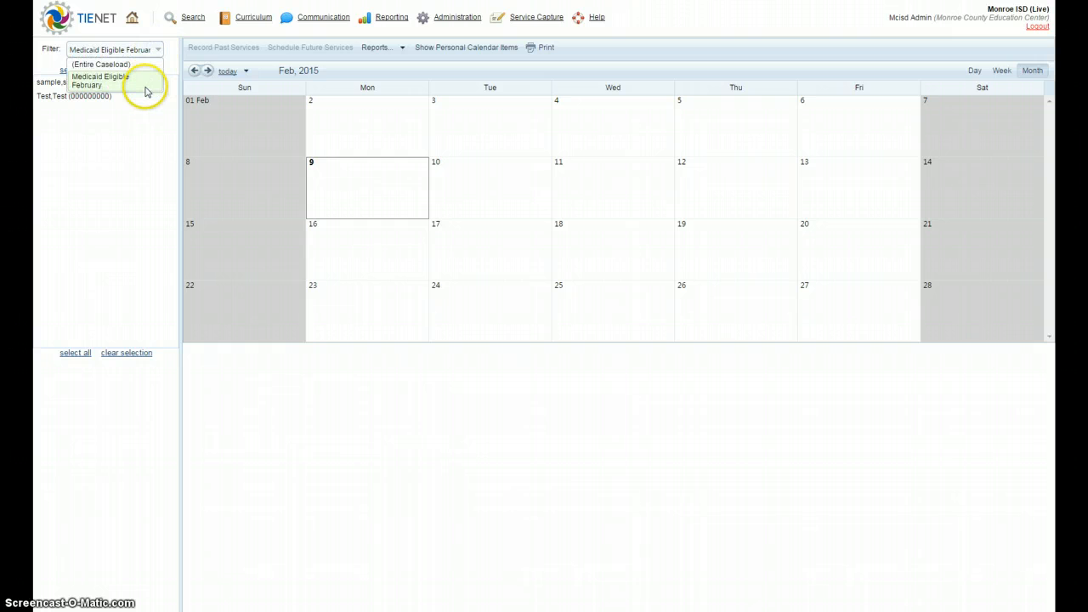
pyautogui.click(142, 84)
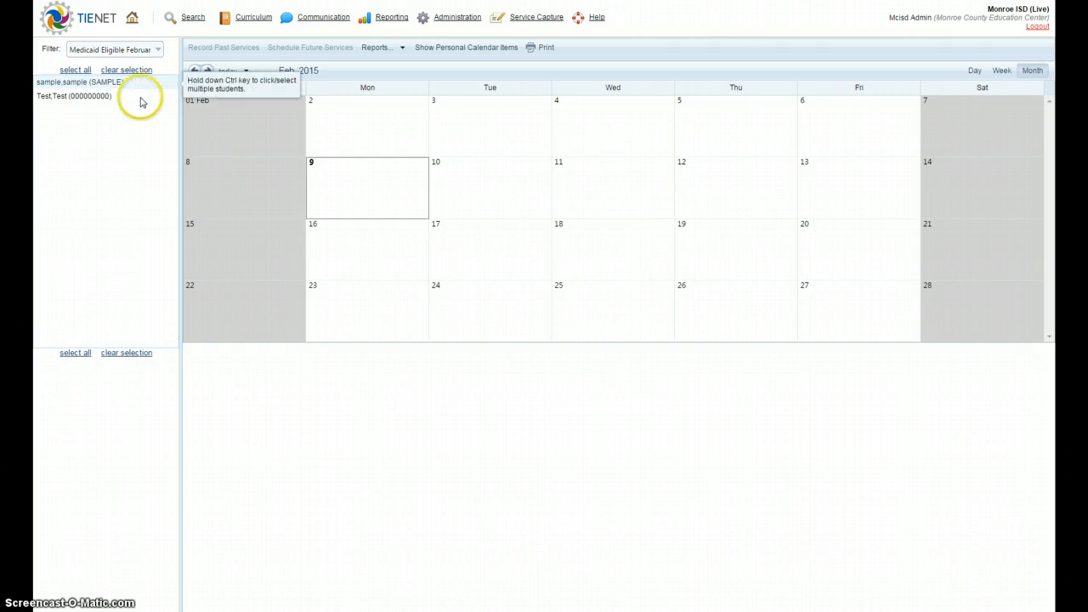
# Start a past service record for the sample student dated January 7, 2015.
pyautogui.click(128, 85)
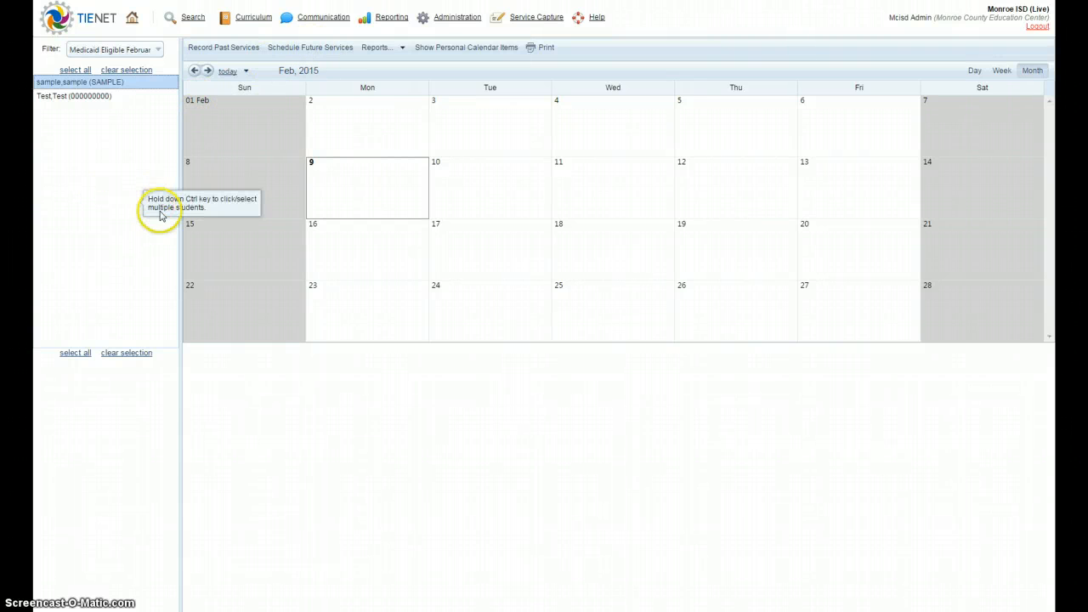
pyautogui.click(243, 52)
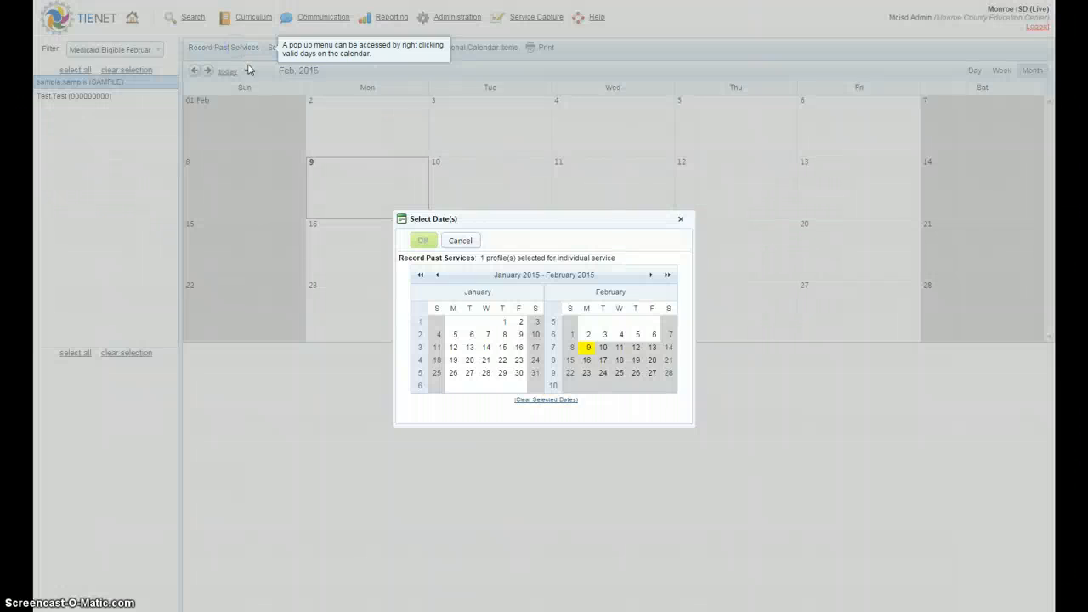
pyautogui.click(487, 335)
pyautogui.click(424, 243)
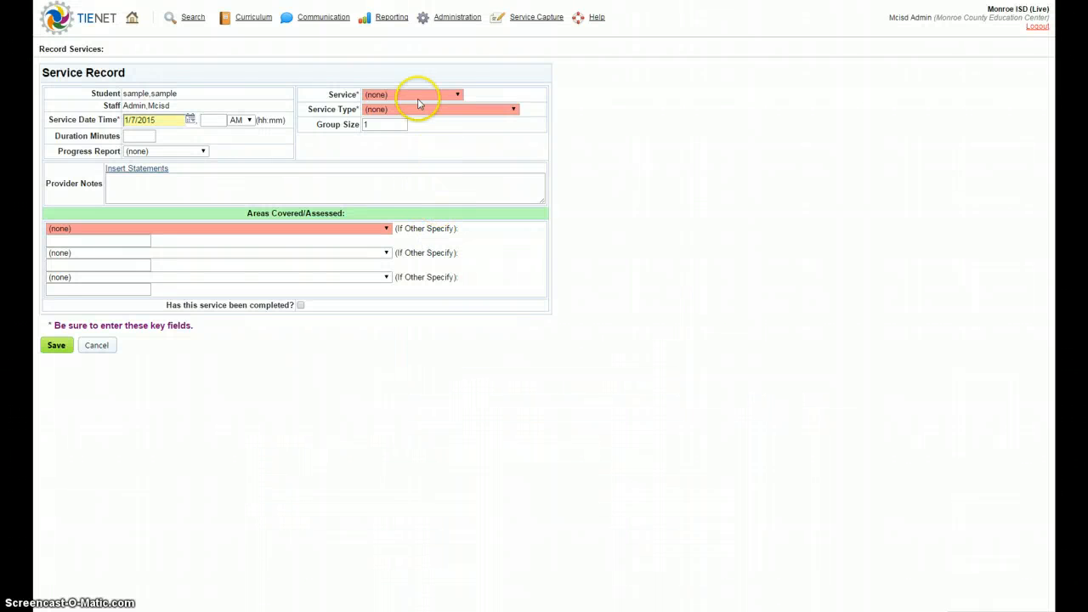
# Set the service to Targeted Case Manager and the service type to Case Management- Encounters [T2023].
pyautogui.click(417, 100)
pyautogui.click(419, 115)
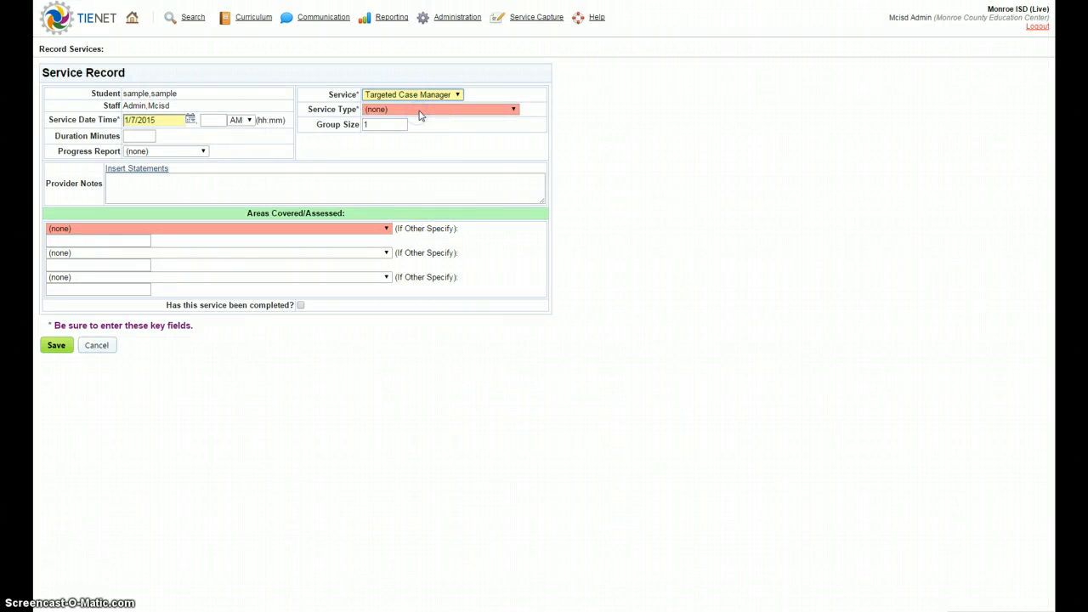
pyautogui.click(420, 114)
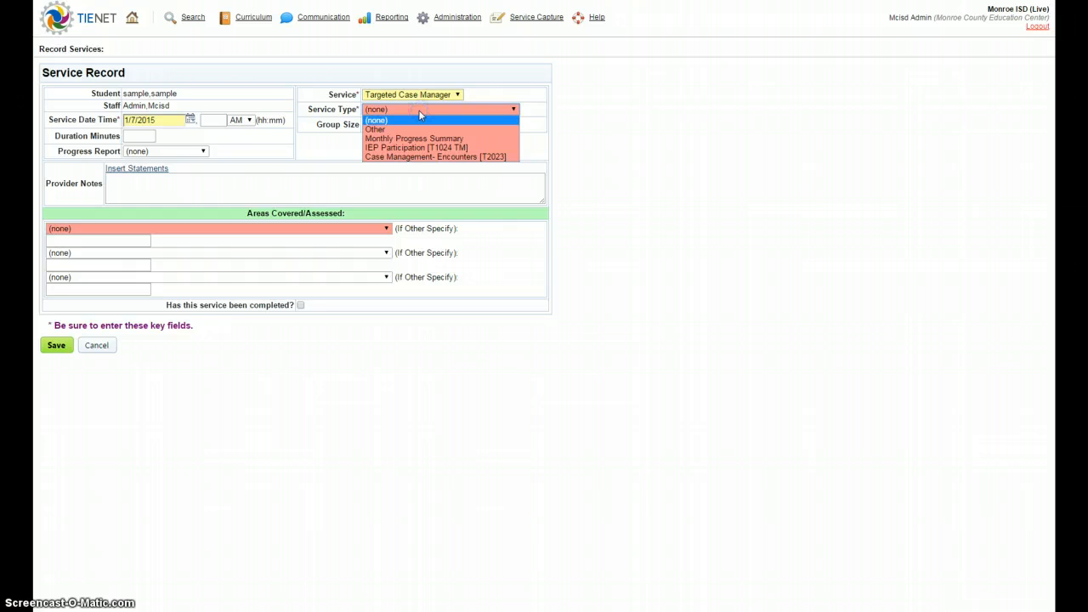
pyautogui.click(428, 157)
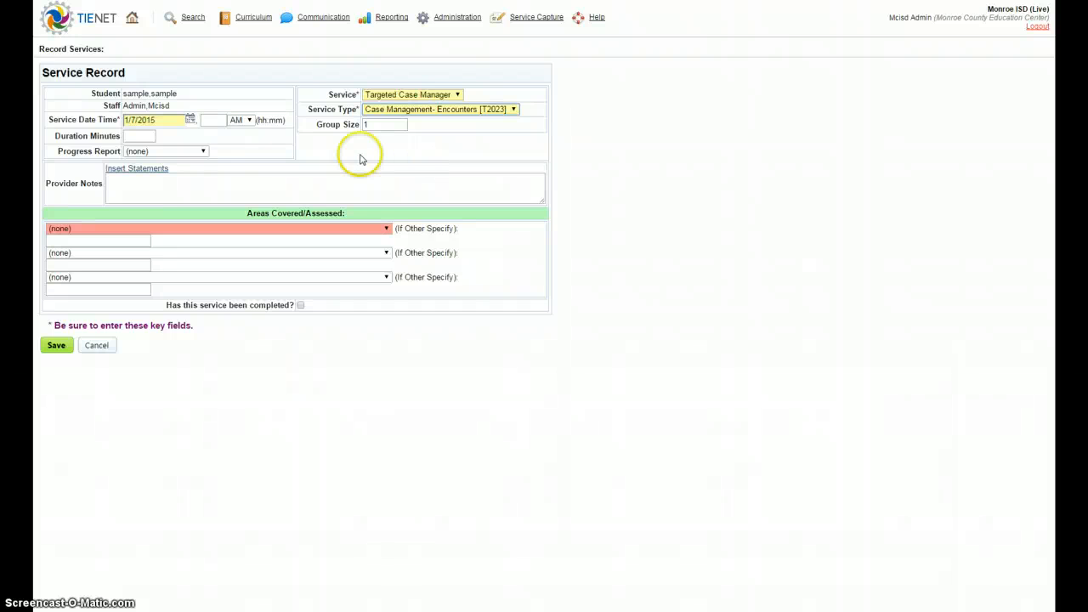
# Enter a service time of 9:00 AM and a duration of 15 minutes.
pyautogui.click(208, 120)
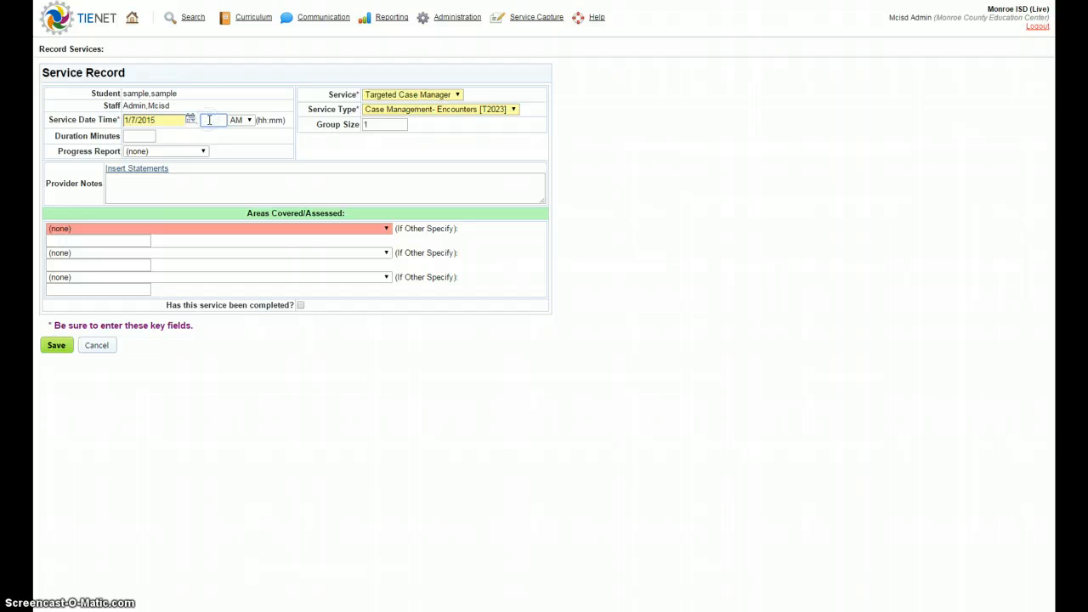
pyautogui.write('9:00')
pyautogui.click(212, 119)
pyautogui.click(151, 134)
pyautogui.write('15')
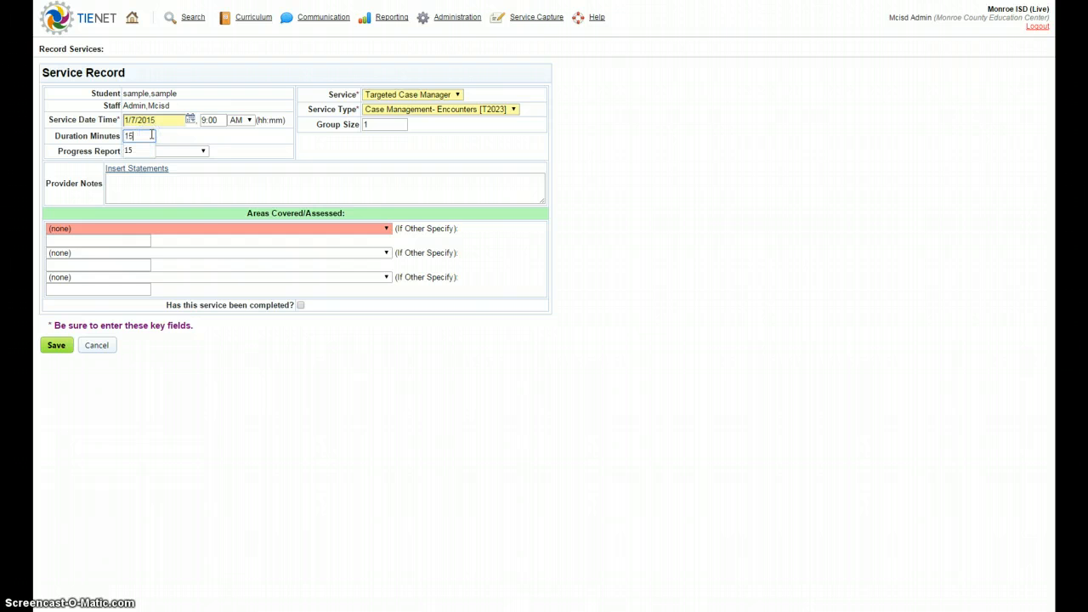
# Set the progress report to Slight Progress and enter the provider note "Coordinated transition planning meetings.".
pyautogui.click(174, 153)
pyautogui.click(158, 208)
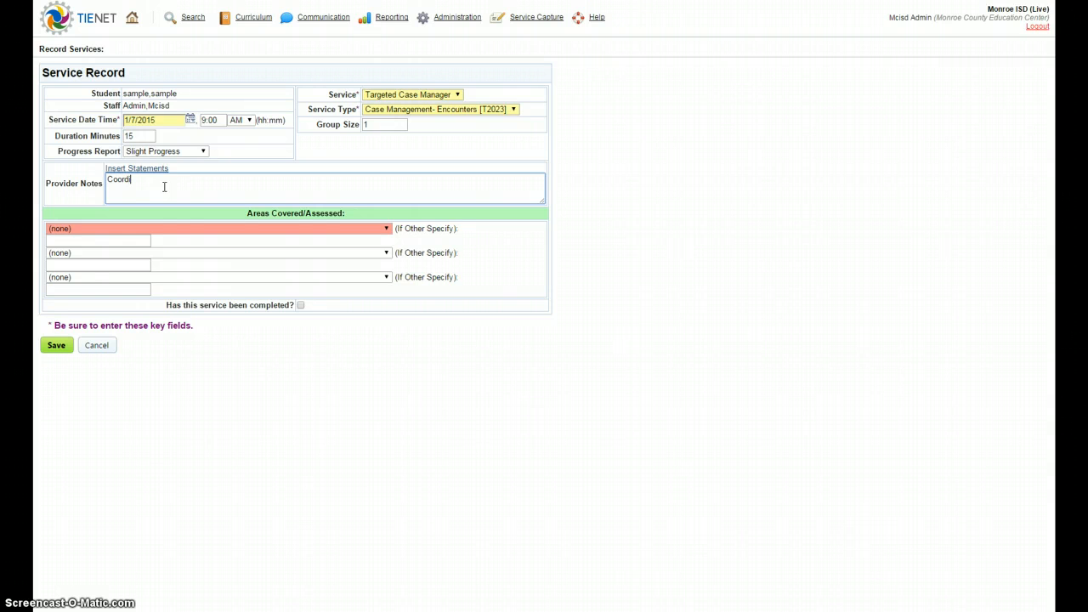
pyautogui.write('nated transition planning meetings.')
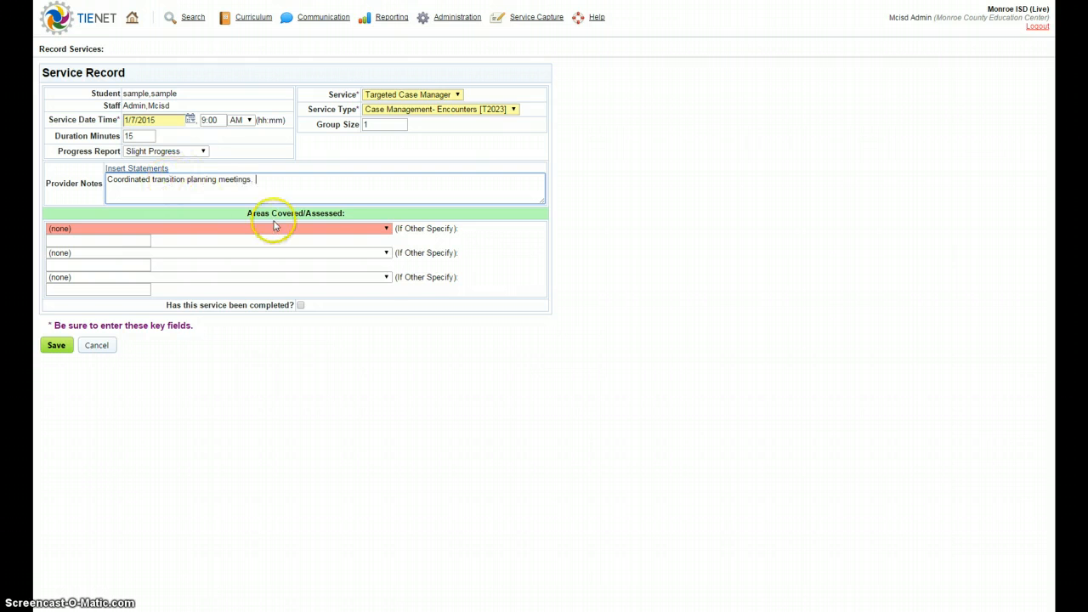
# Choose "Assure re-eval & follow-up are conducted periodically" as the first area covered, mark the service completed and save the record.
pyautogui.click(384, 229)
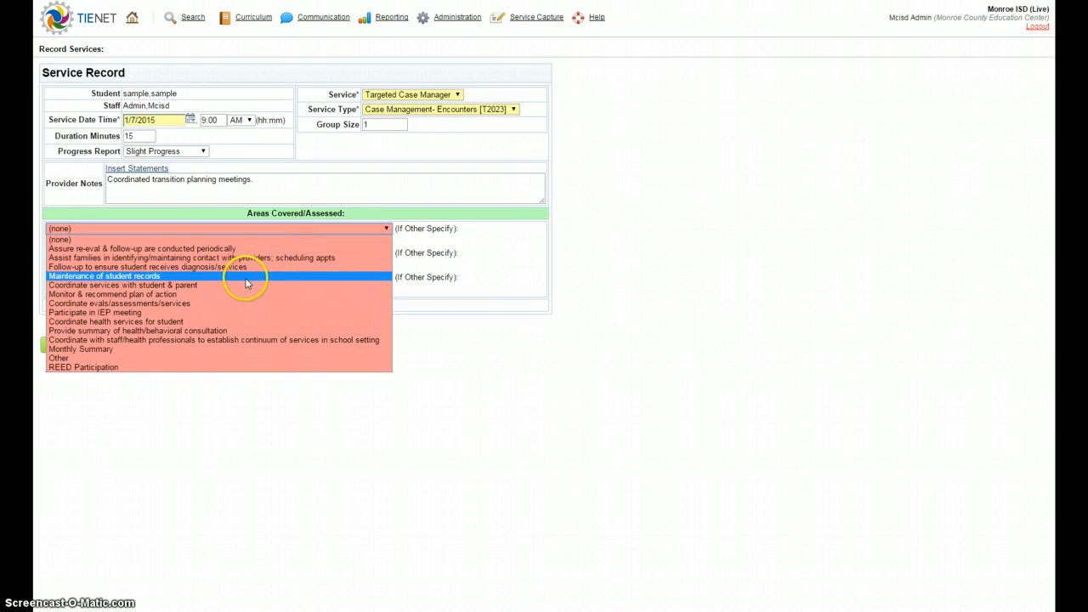
pyautogui.click(122, 249)
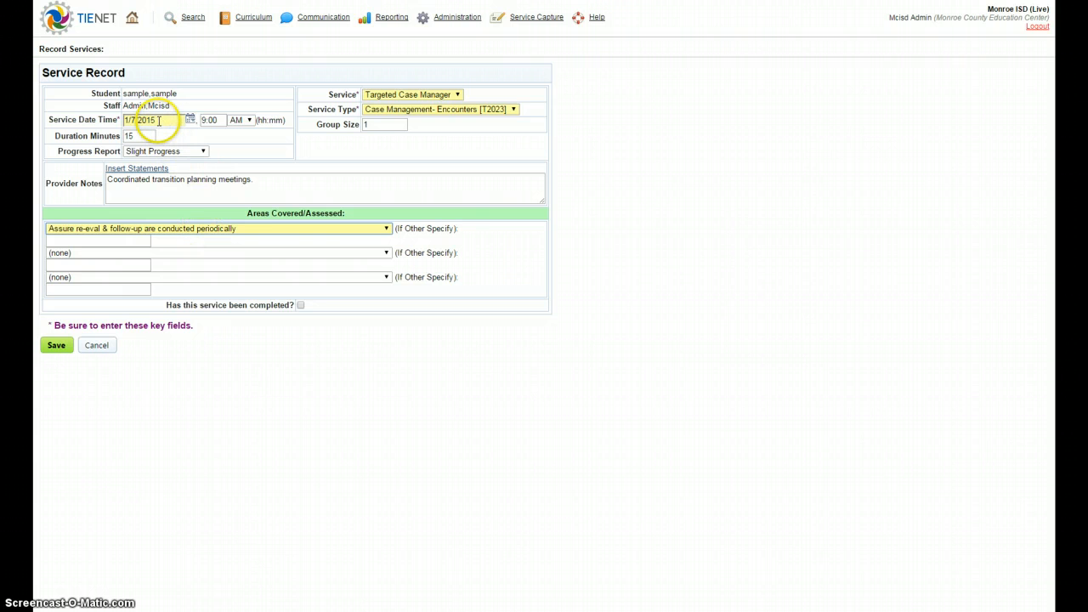
pyautogui.click(300, 305)
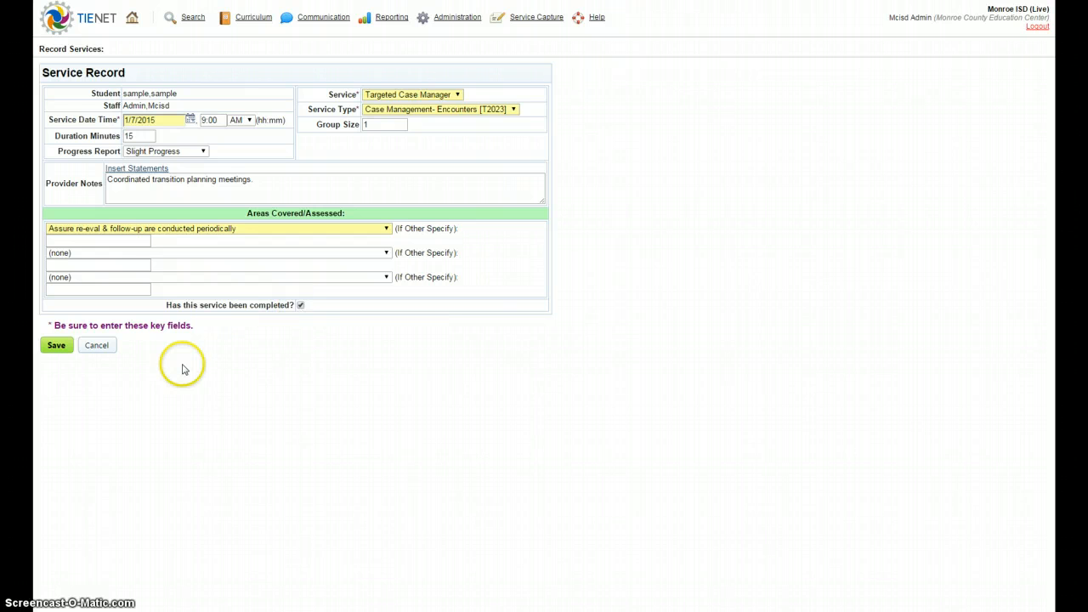
pyautogui.click(57, 346)
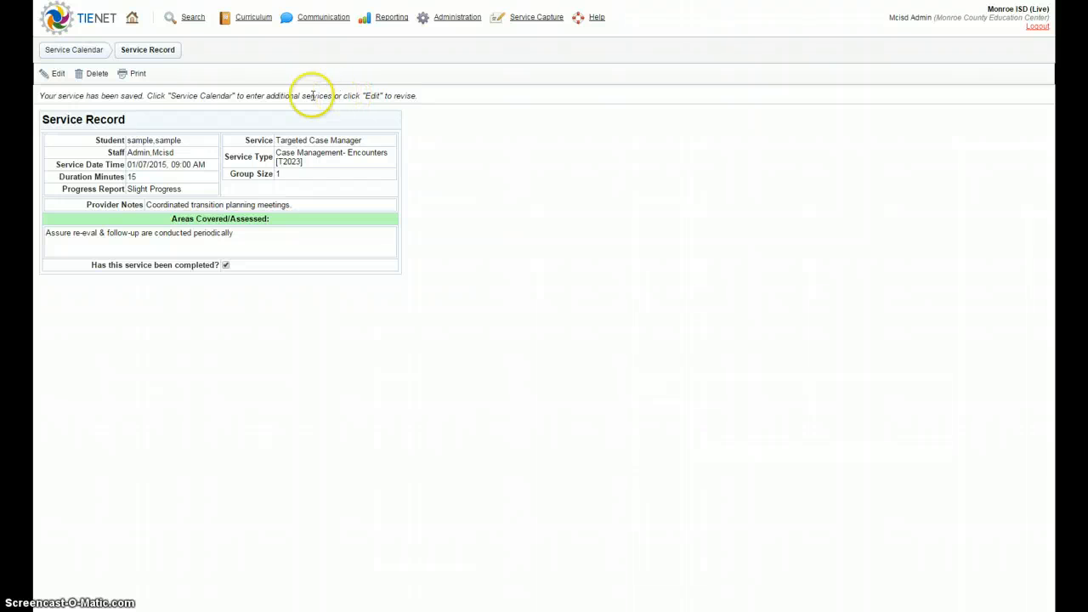
# Reopen the saved service record for editing and save it again.
pyautogui.click(57, 74)
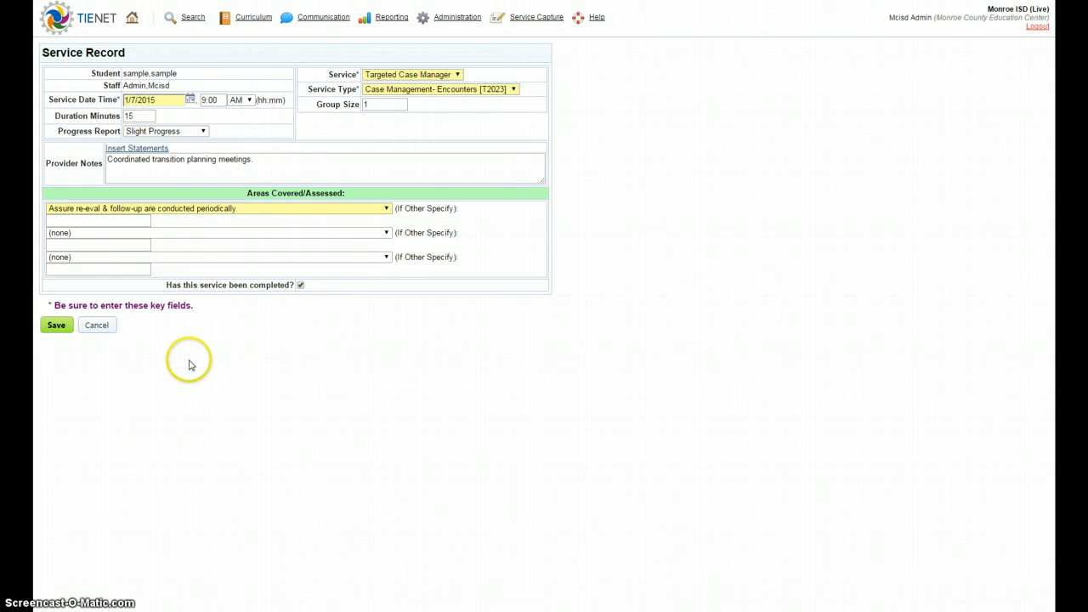
pyautogui.click(54, 325)
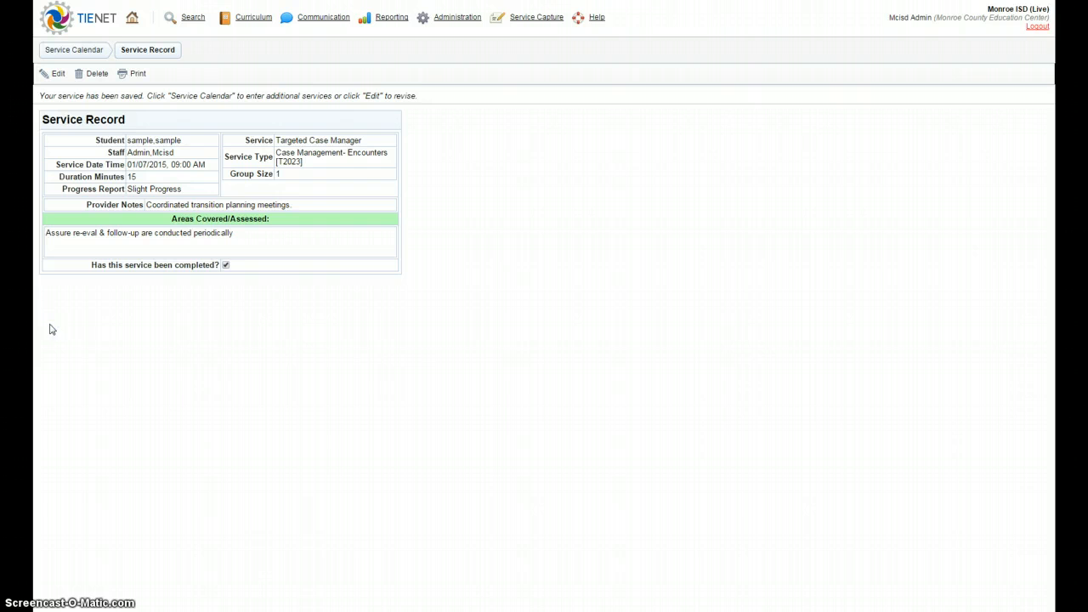
# Return to the service calendar and start a past service record for the test student dated January 21, 2015.
pyautogui.click(83, 51)
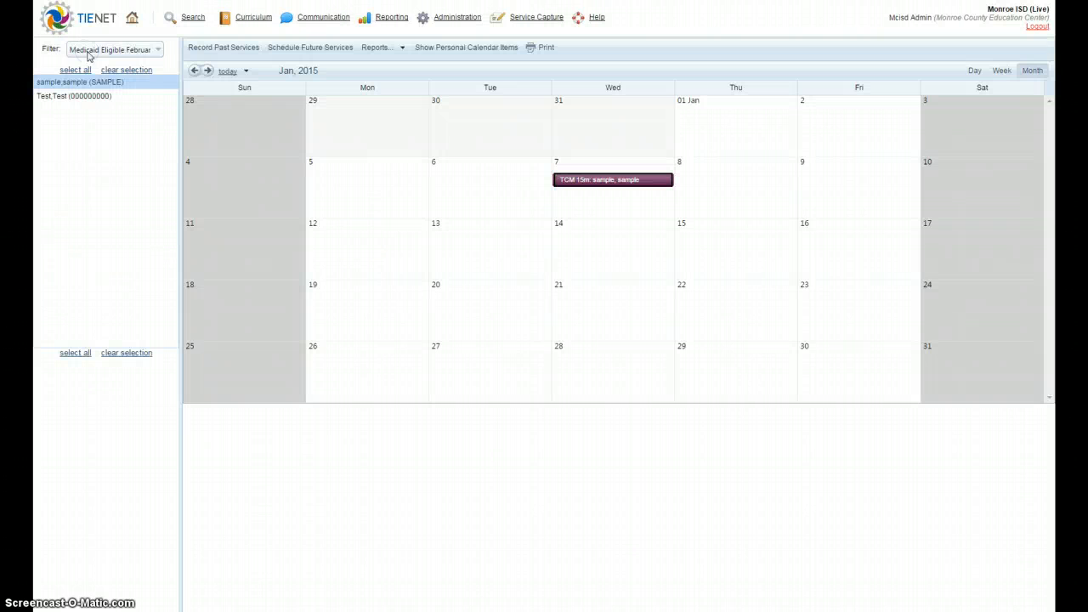
pyautogui.click(90, 99)
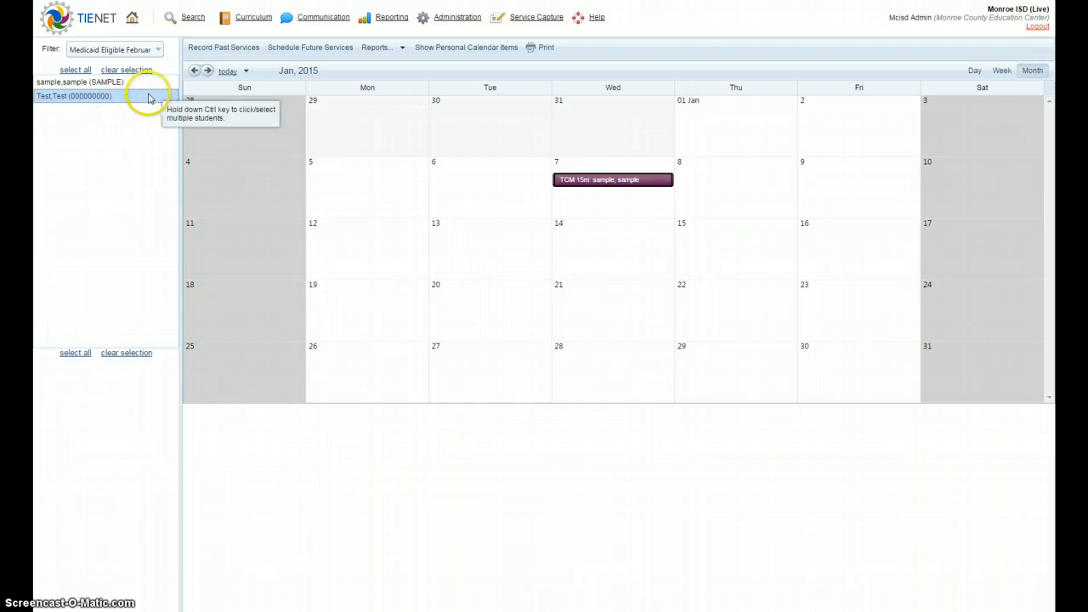
pyautogui.click(239, 47)
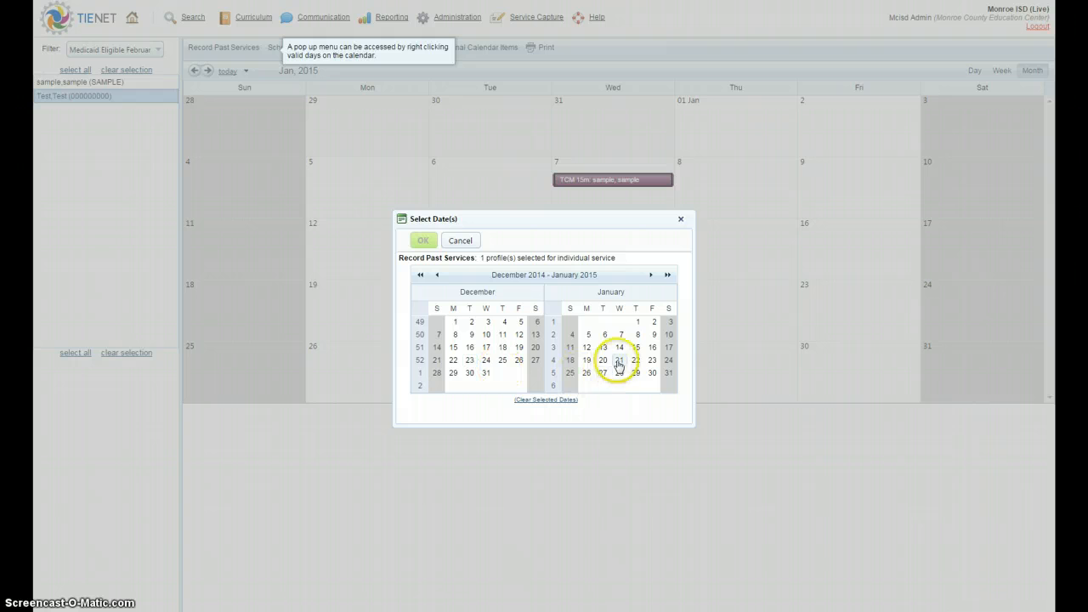
pyautogui.click(619, 359)
pyautogui.click(422, 240)
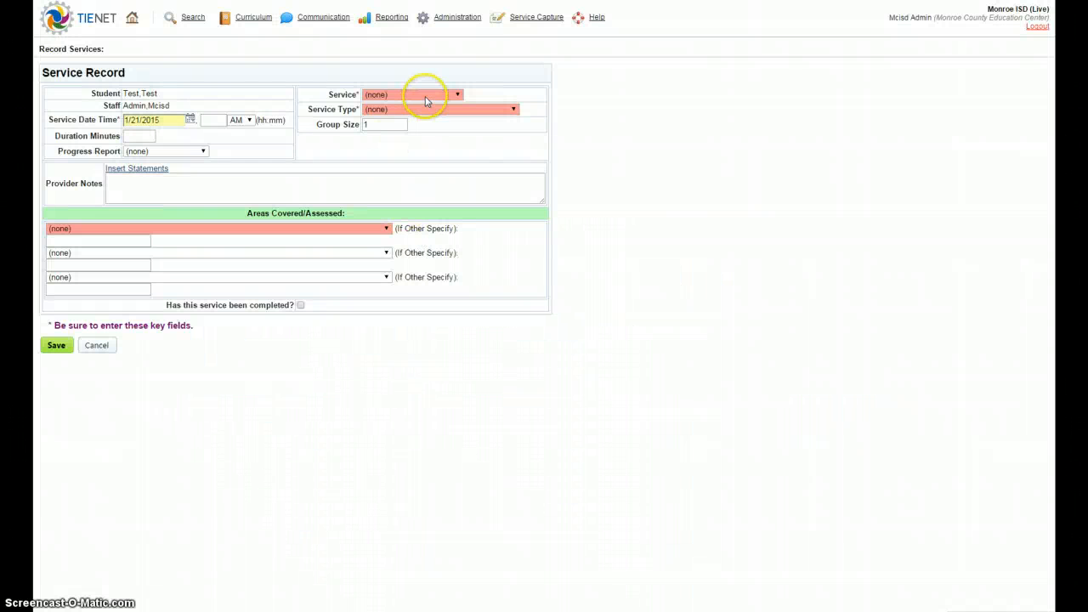
# Choose Targeted Case Manager as the test student's service, with service type Case Management- Encounters [T2023].
pyautogui.click(426, 96)
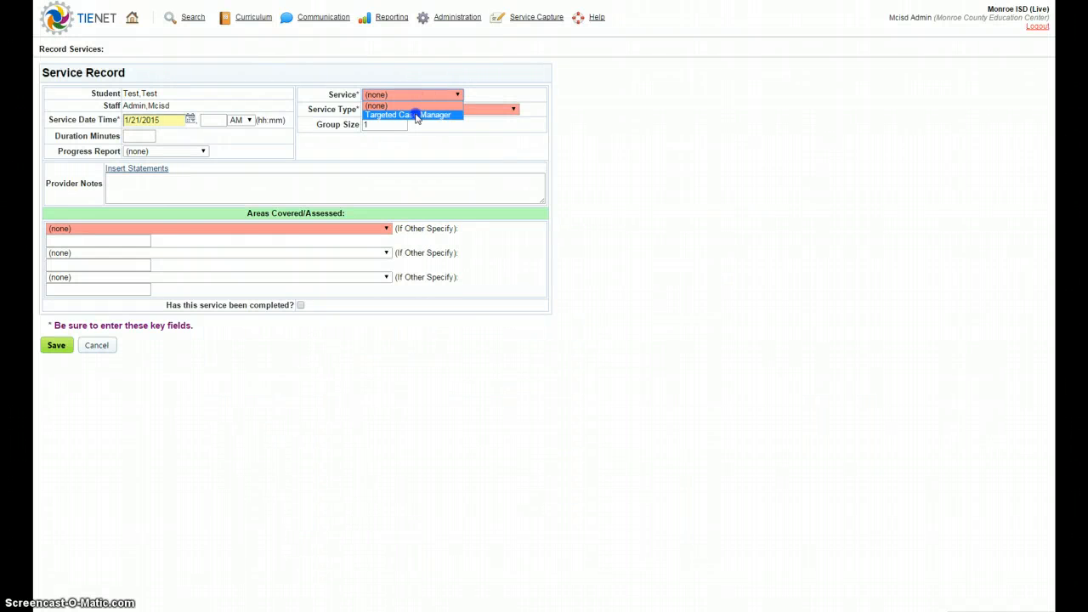
pyautogui.click(417, 113)
pyautogui.click(415, 109)
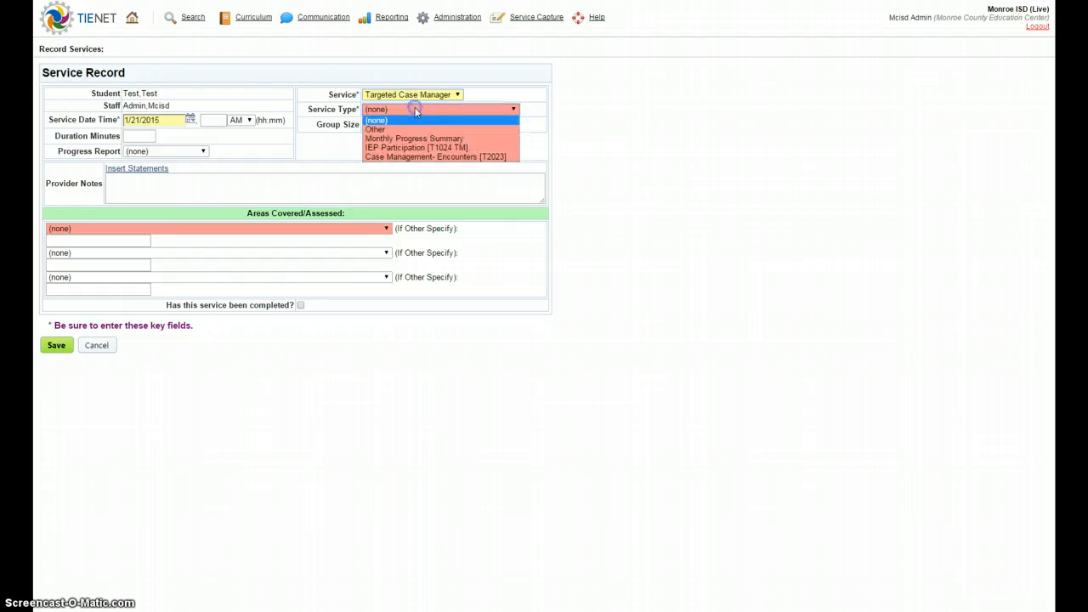
pyautogui.click(409, 157)
# Enter a service time of 9:10 AM and a duration of 10 minutes.
pyautogui.click(228, 128)
pyautogui.click(217, 121)
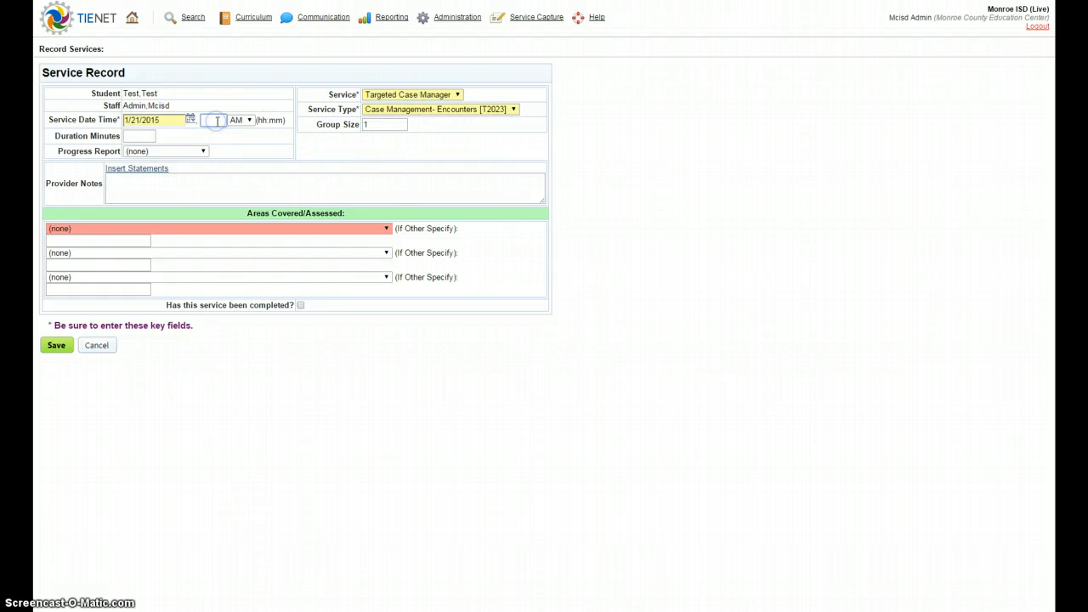
pyautogui.write('9:10')
pyautogui.click(142, 137)
pyautogui.write('10')
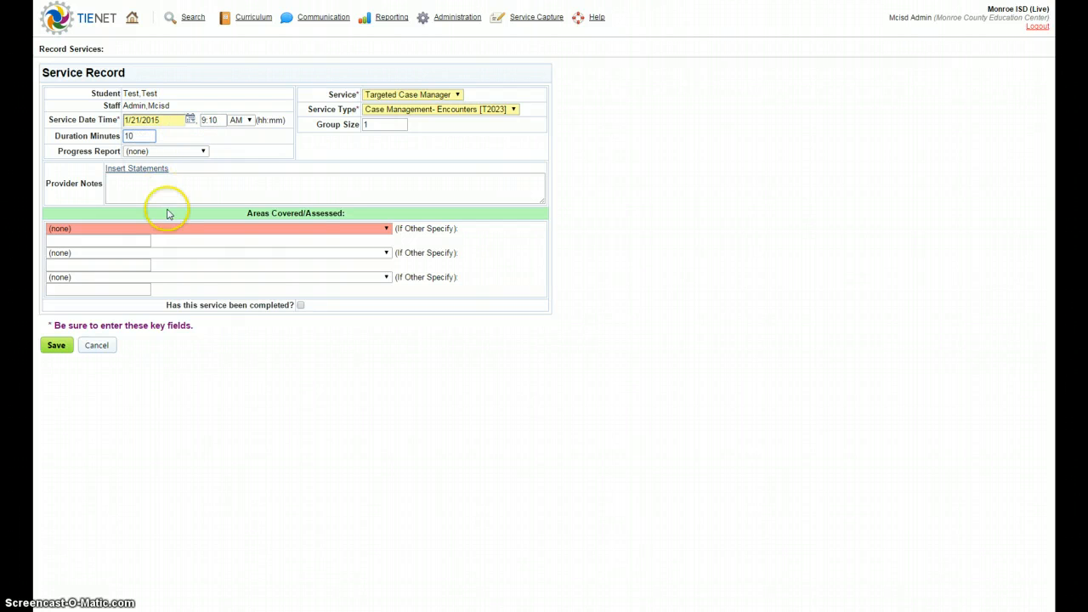
# Set the progress report to Slight Progress and enter the provider note "Discussing student progress with service providers.".
pyautogui.click(165, 150)
pyautogui.click(154, 209)
pyautogui.click(169, 187)
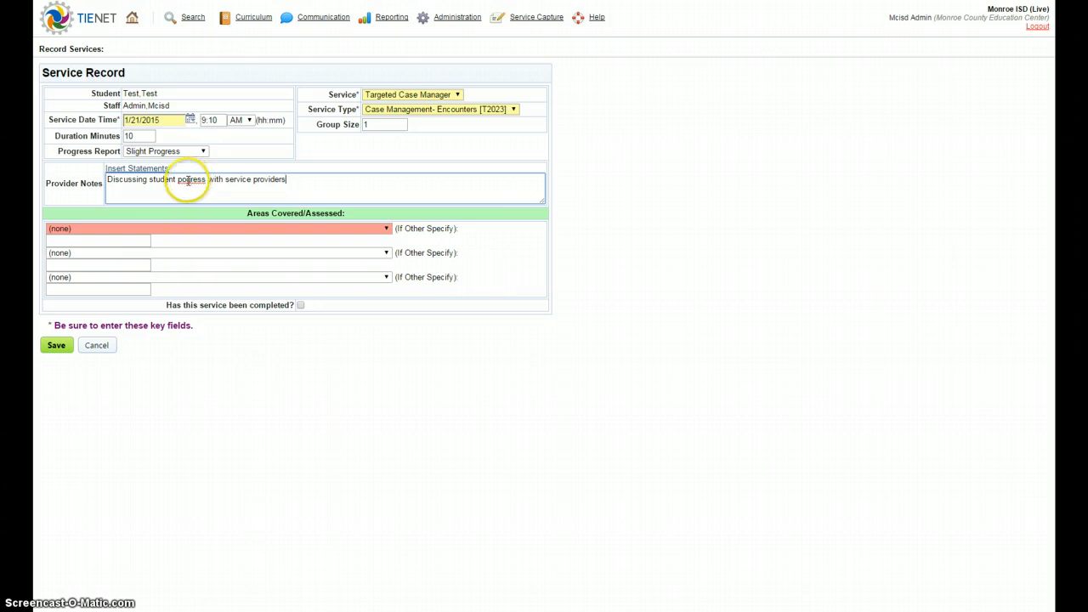
pyautogui.click(181, 180)
pyautogui.write('r')
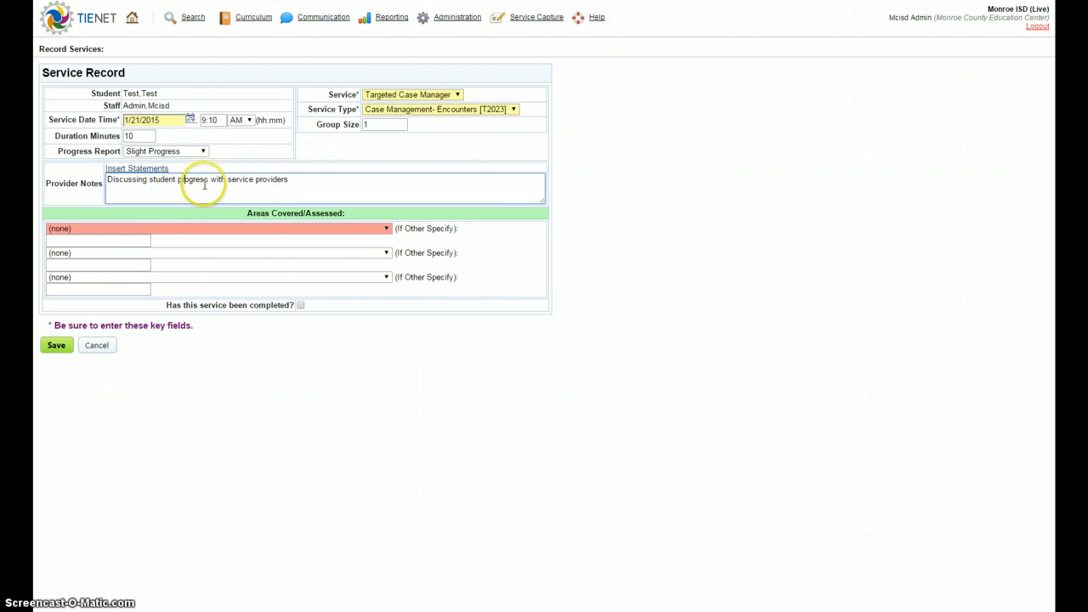
pyautogui.click(296, 178)
pyautogui.write('.')
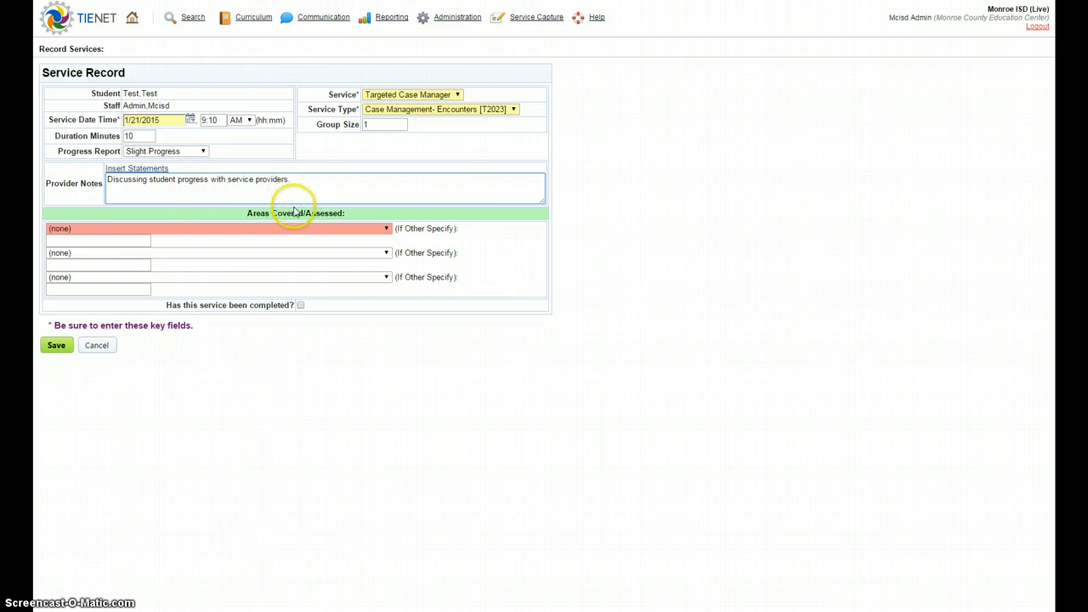
# Choose "Follow-up to ensure student receives diagnosis/services" as the first area covered, mark the service completed and save the record.
pyautogui.click(293, 228)
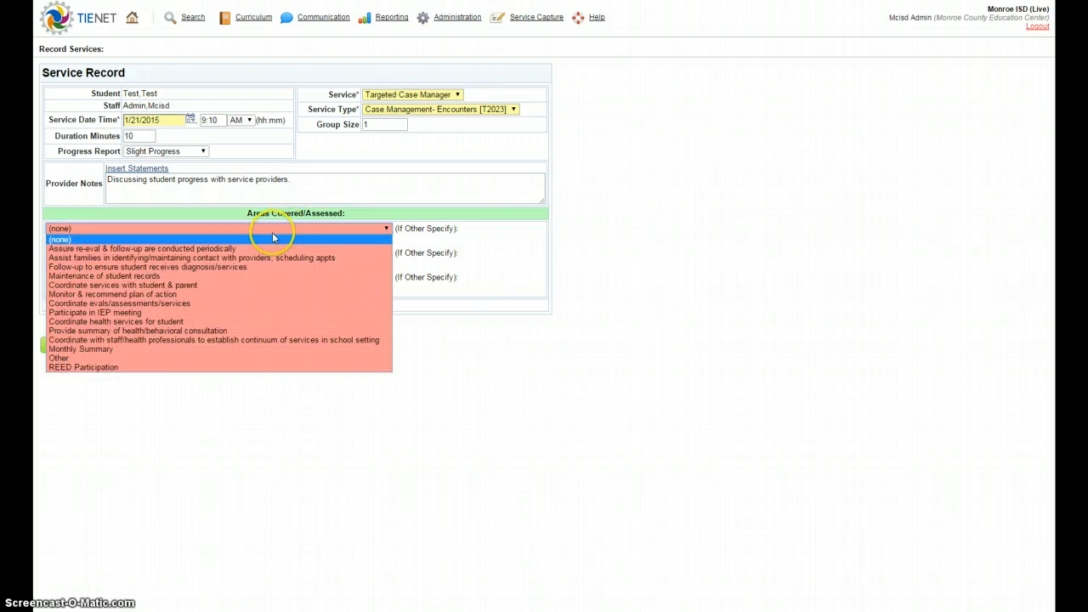
pyautogui.click(207, 266)
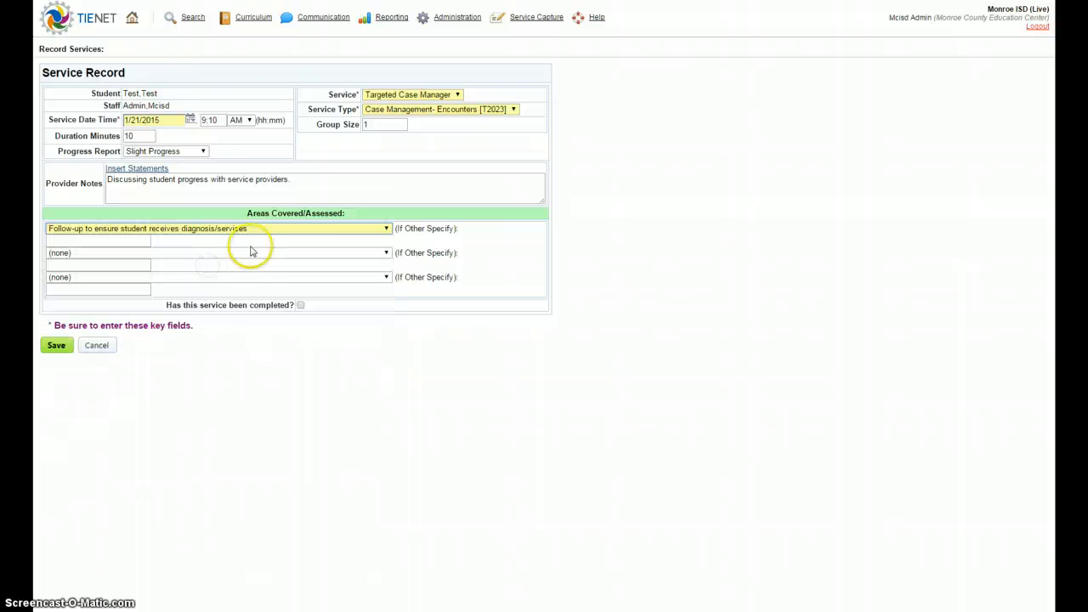
pyautogui.click(302, 306)
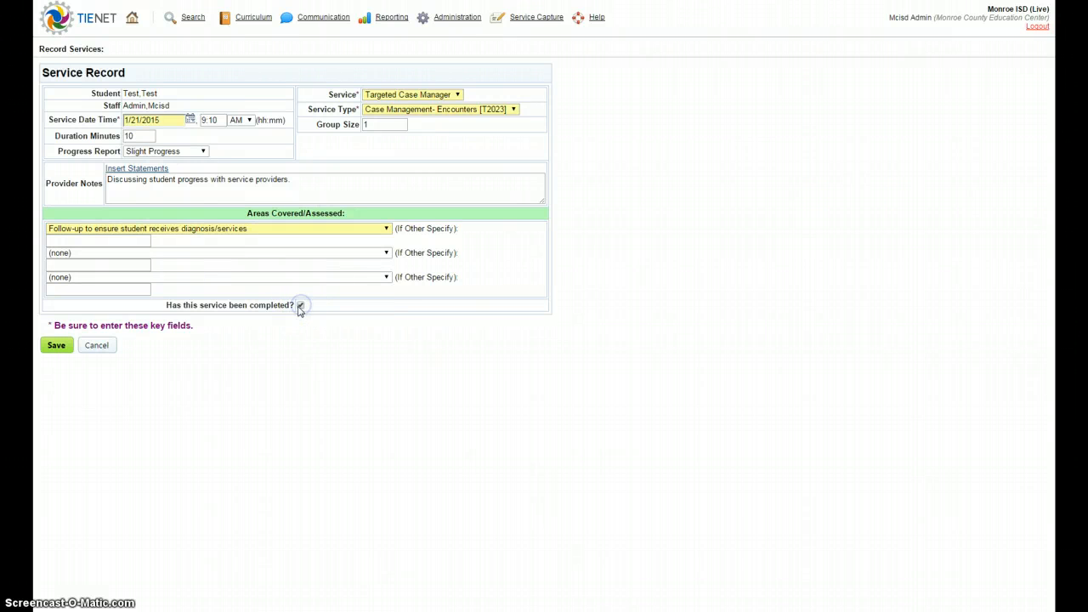
pyautogui.click(56, 345)
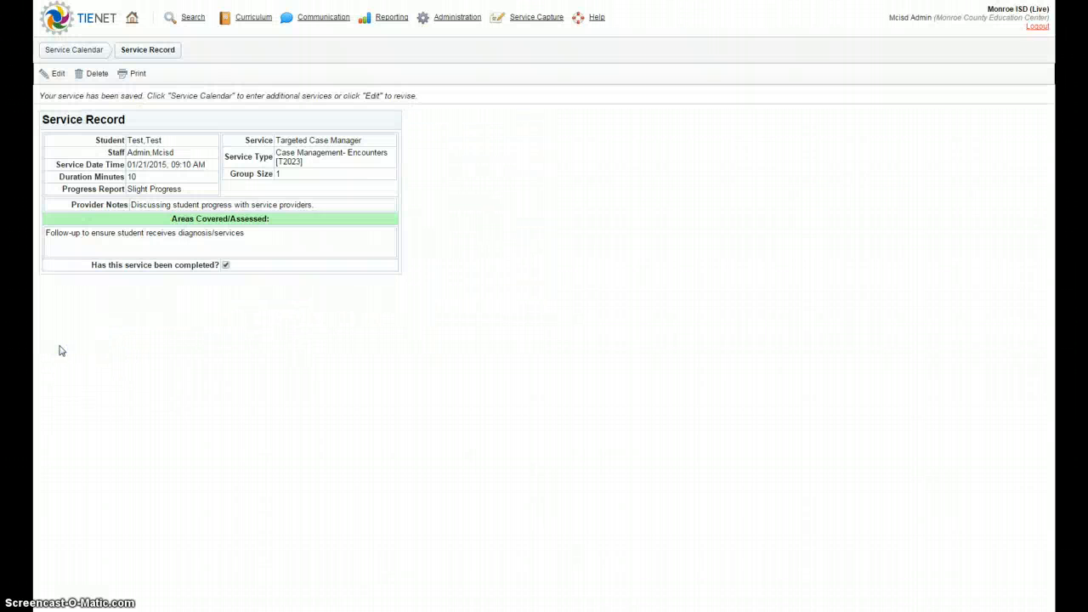
# From the service calendar, select both the sample and test students and schedule a future service for February 27, 2015.
pyautogui.click(80, 52)
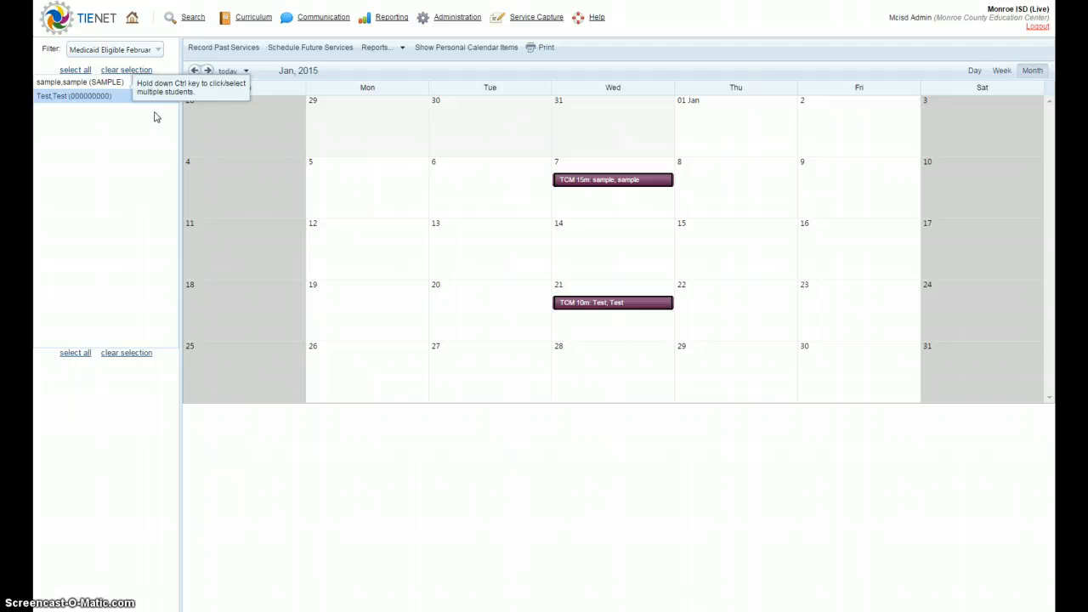
pyautogui.keyDown('ctrl'); pyautogui.click(93, 81); pyautogui.keyUp('ctrl')
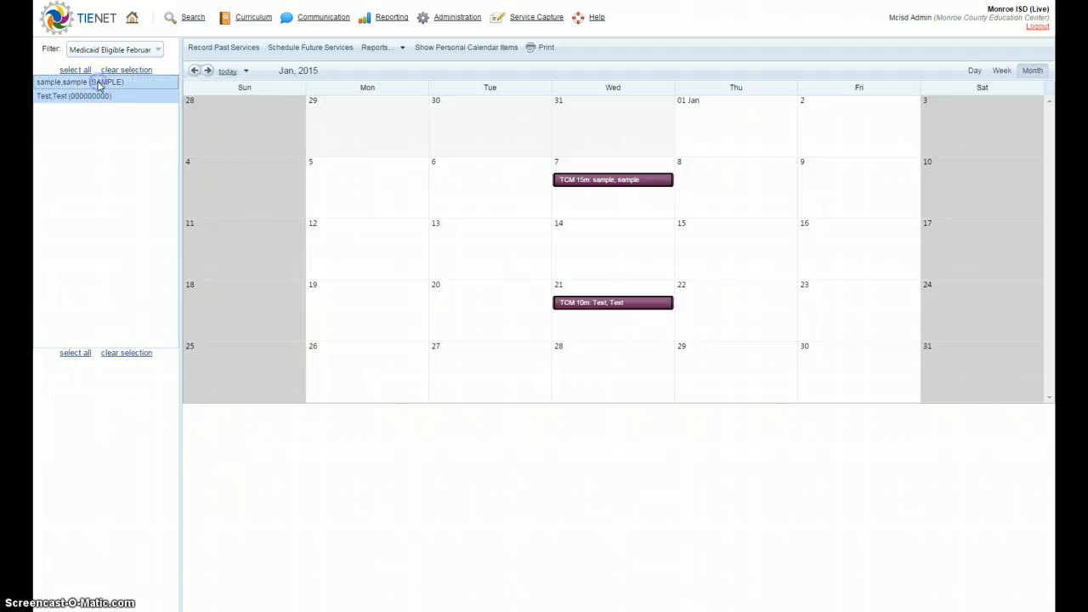
pyautogui.click(312, 51)
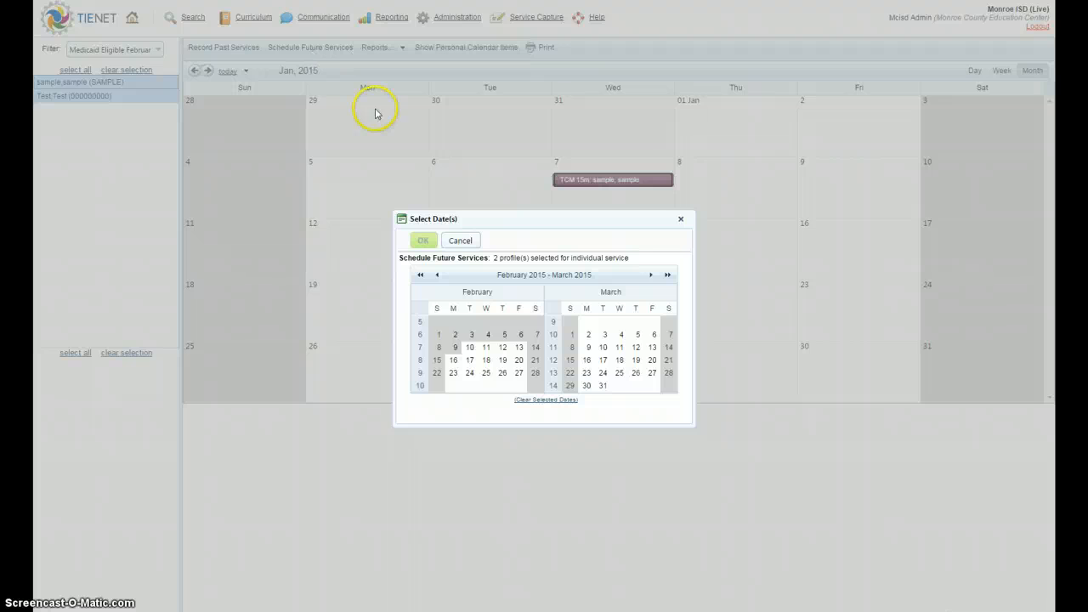
pyautogui.click(518, 376)
pyautogui.click(422, 242)
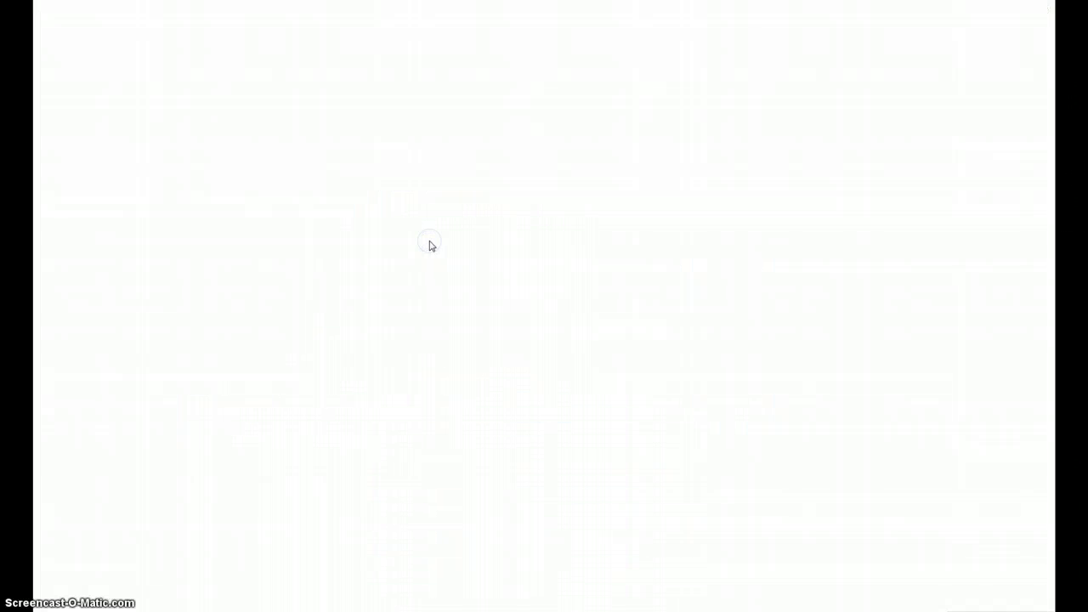
# Set the service to Targeted Case Manager, the service type to Monthly Progress Summary, and the first area covered to Monthly Summary.
pyautogui.click(430, 108)
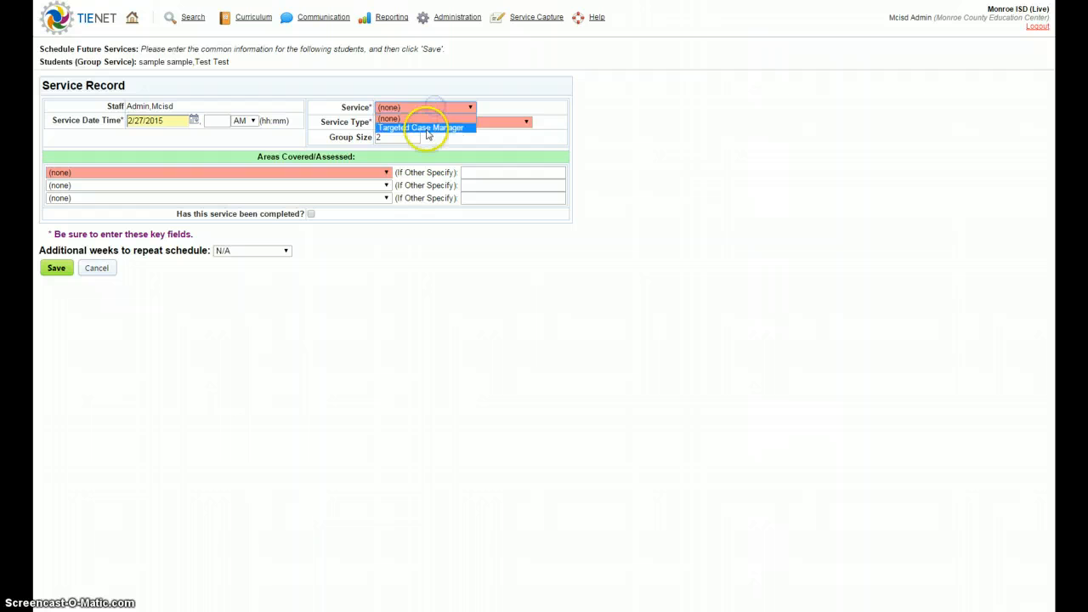
pyautogui.click(426, 129)
pyautogui.click(427, 123)
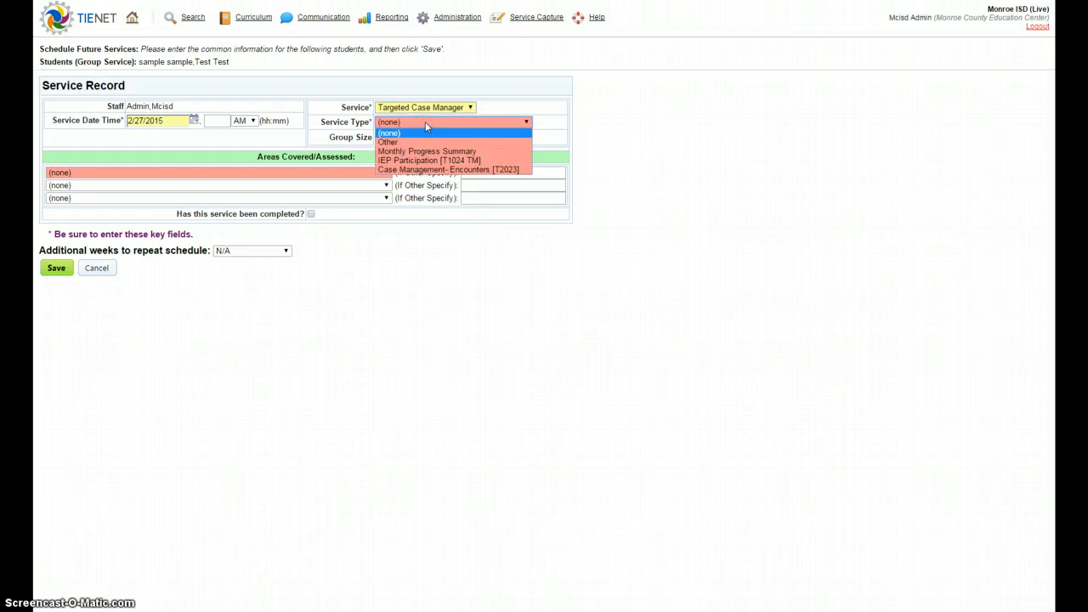
pyautogui.click(426, 150)
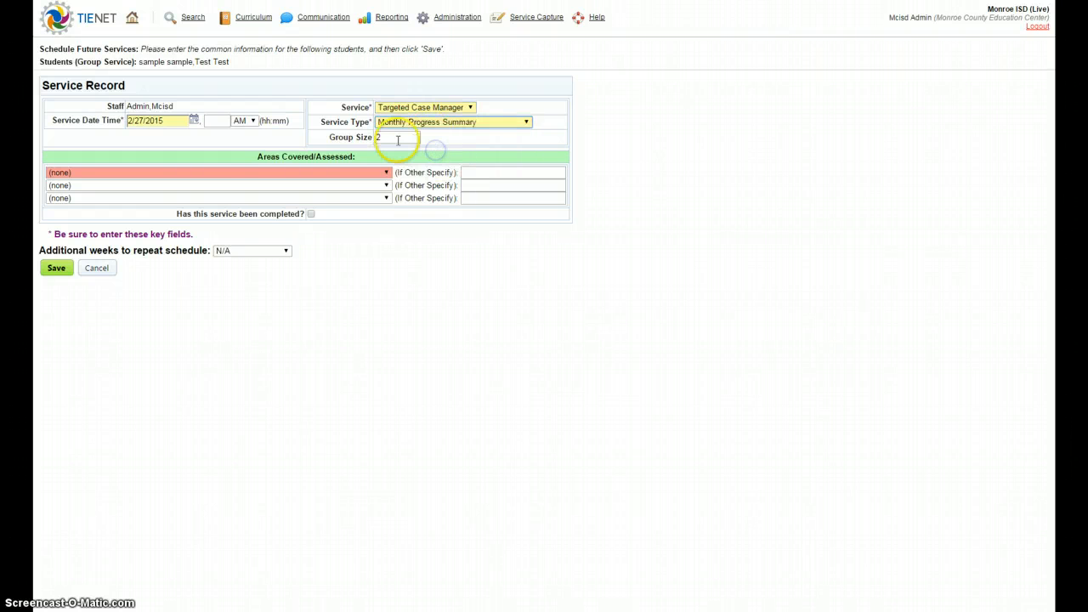
pyautogui.click(252, 173)
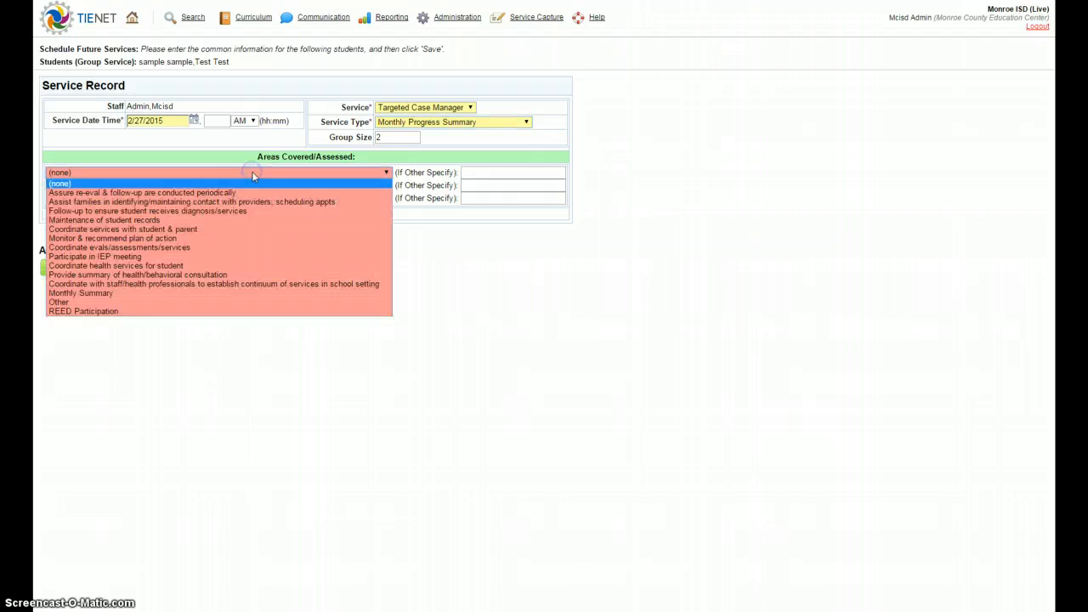
pyautogui.click(104, 294)
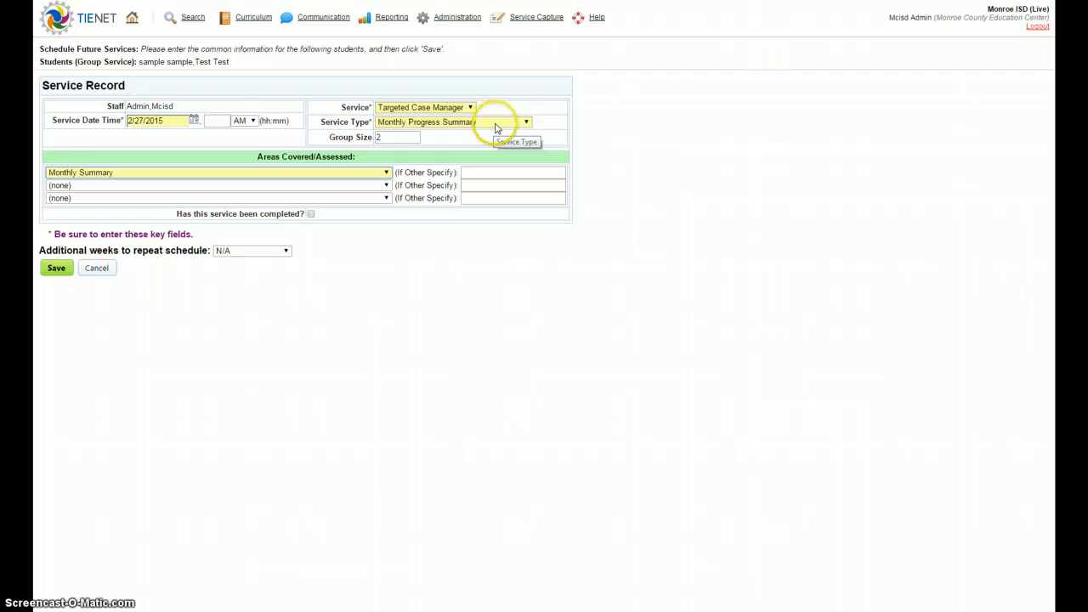
# Enter a service time of 9:00 AM, leave the other areas covered blank, and save the scheduled services.
pyautogui.click(215, 122)
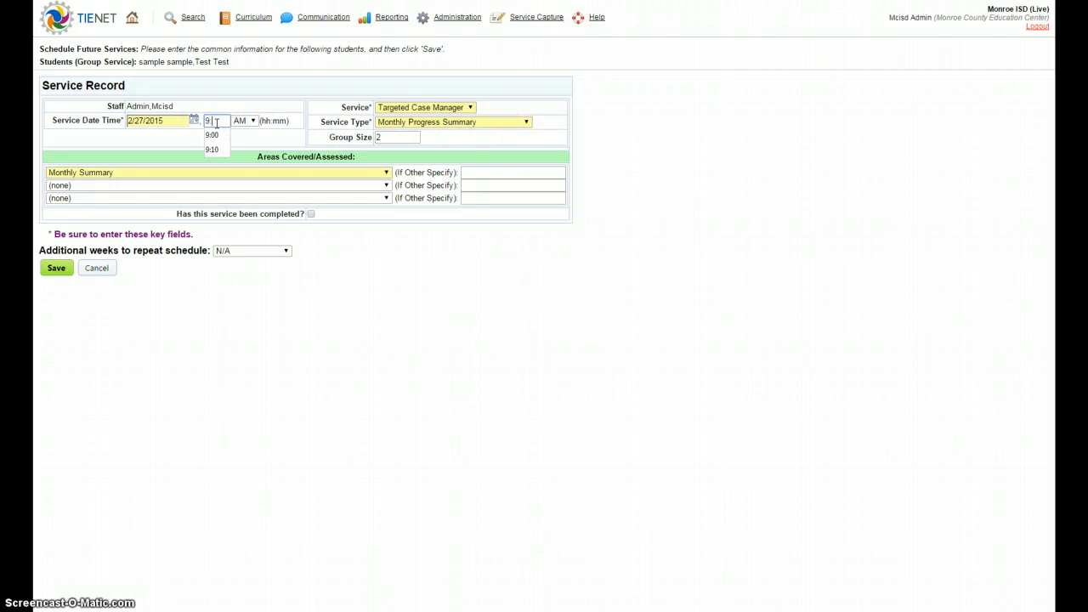
pyautogui.click(315, 184)
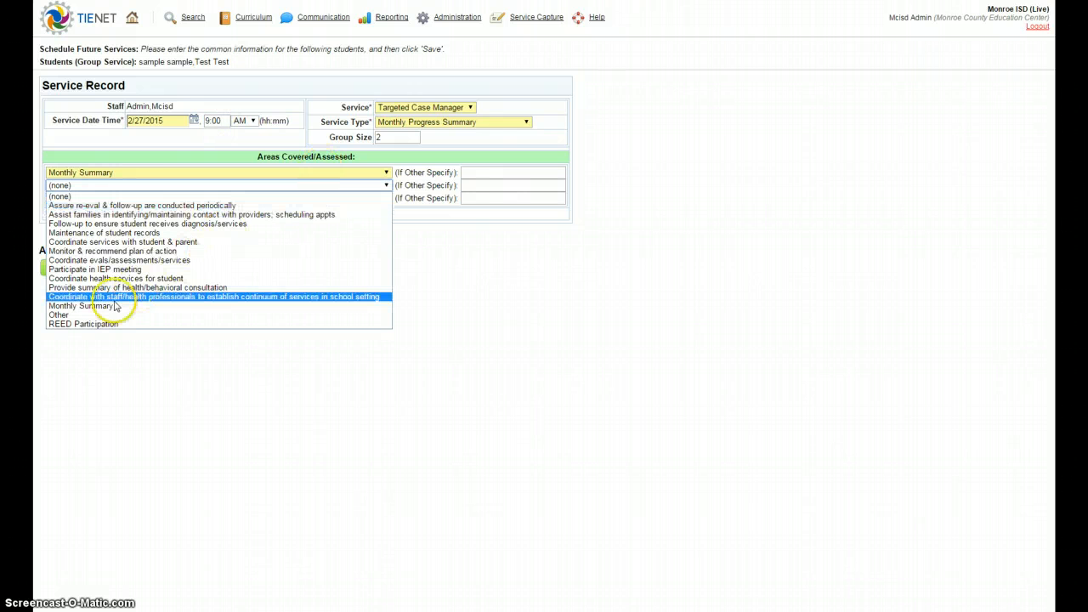
pyautogui.click(527, 271)
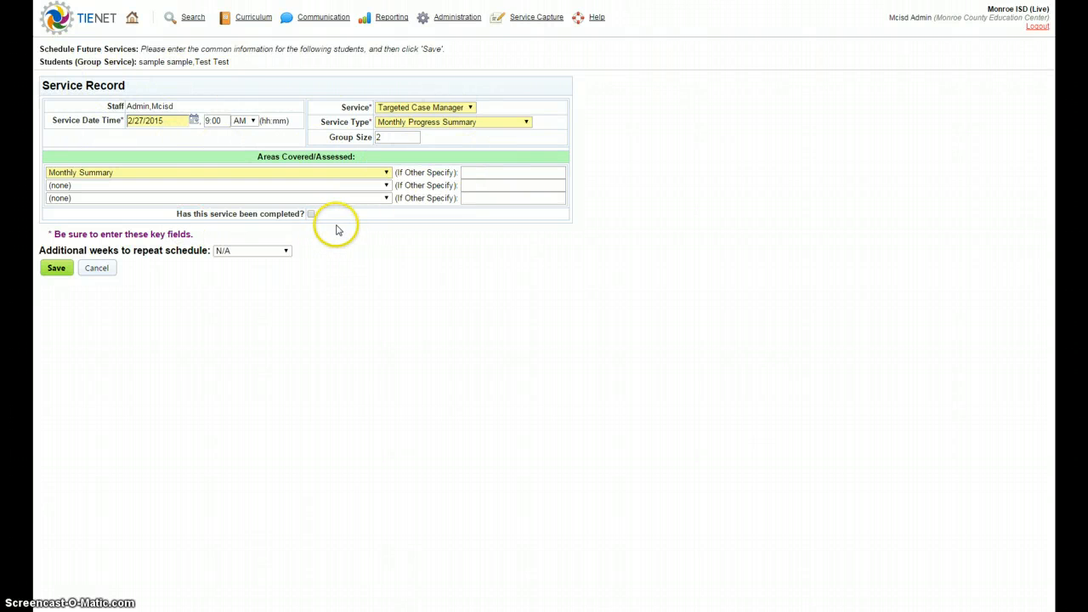
pyautogui.click(56, 268)
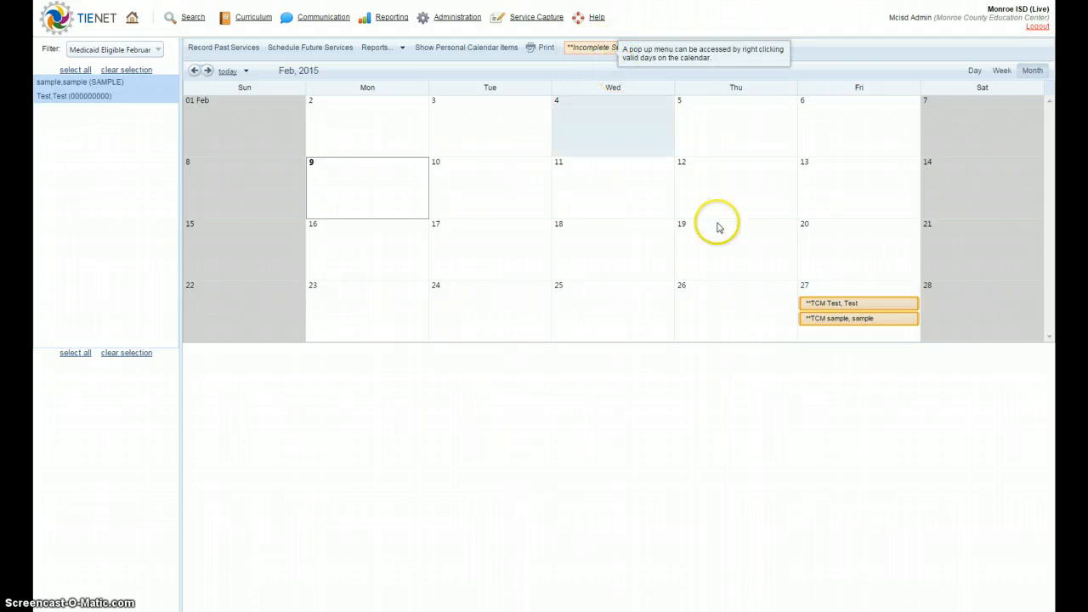
# Open the test student's February 27 service record for editing and set the group size to 1.
pyautogui.click(847, 306)
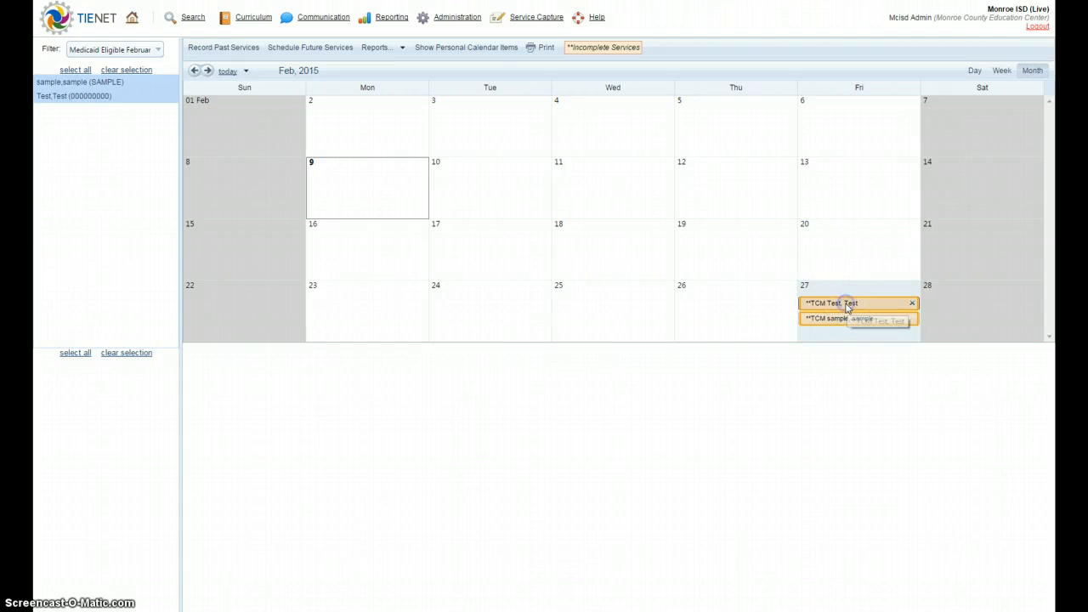
pyautogui.click(71, 51)
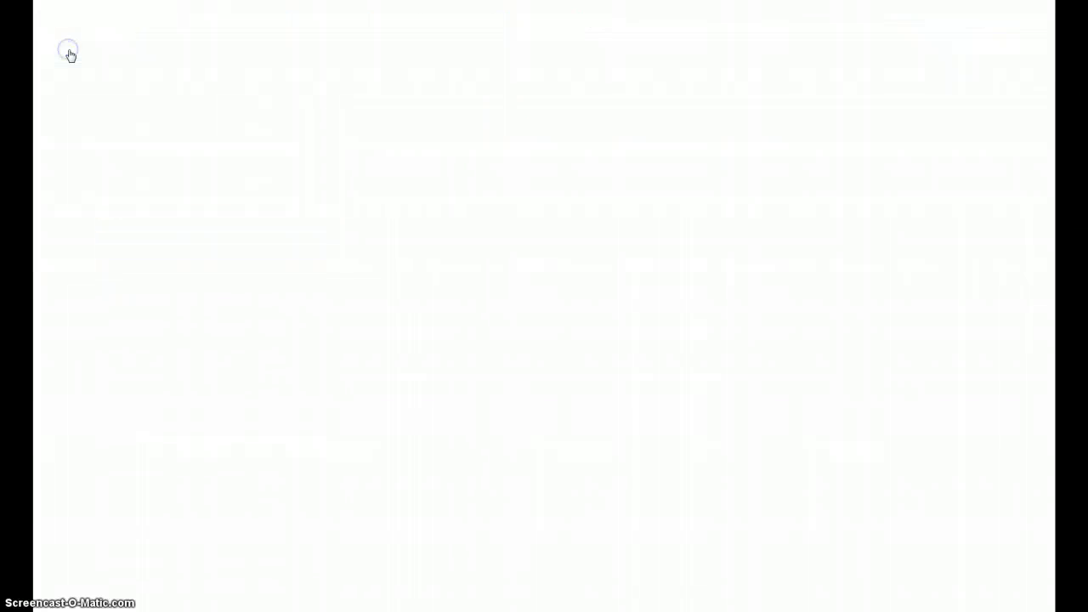
pyautogui.rightClick(865, 306)
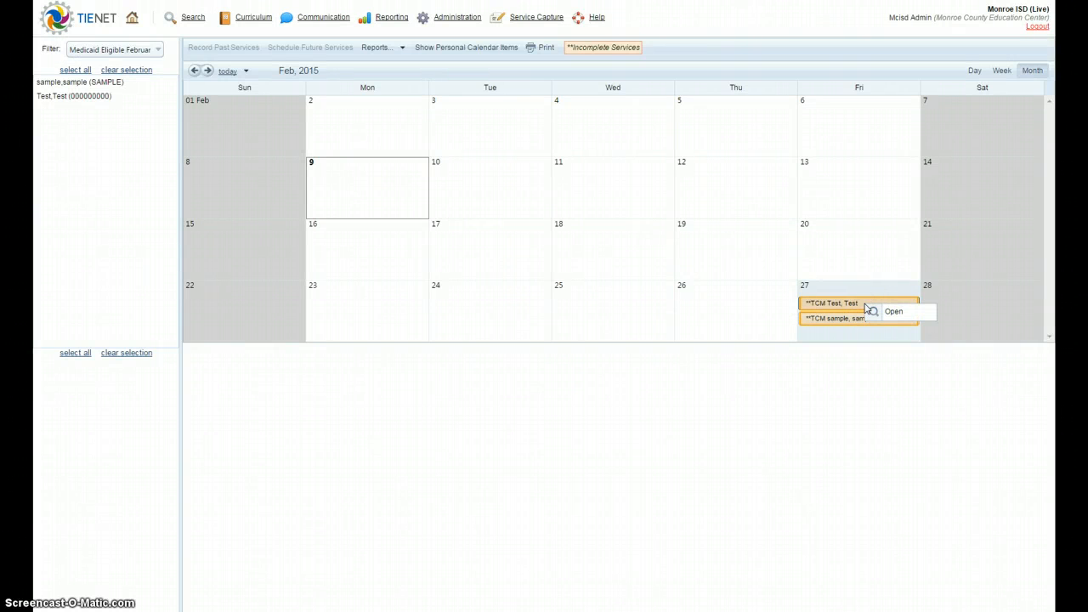
pyautogui.click(890, 312)
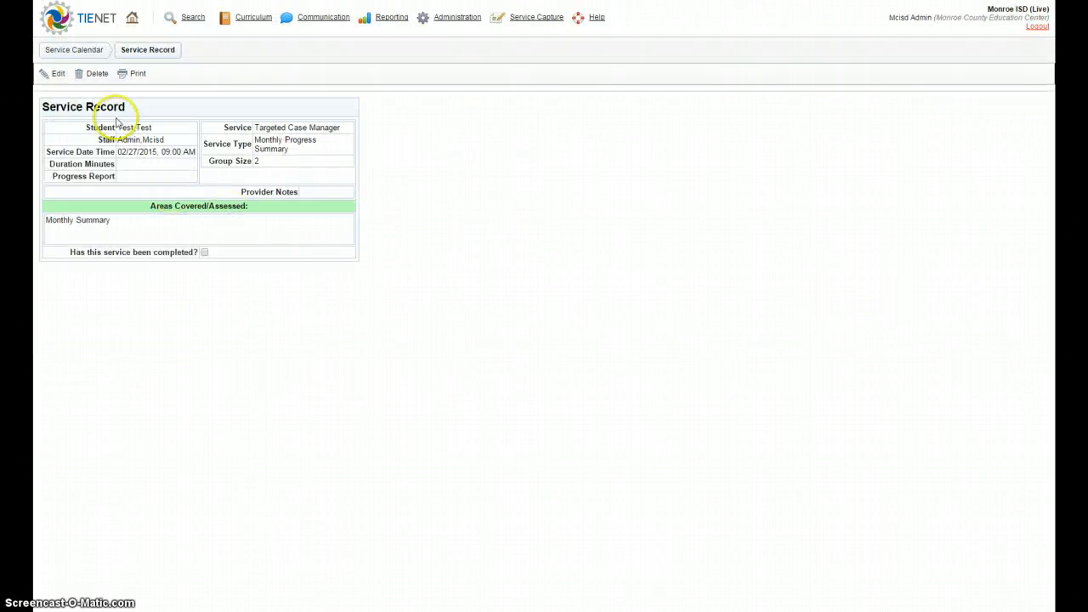
pyautogui.click(53, 74)
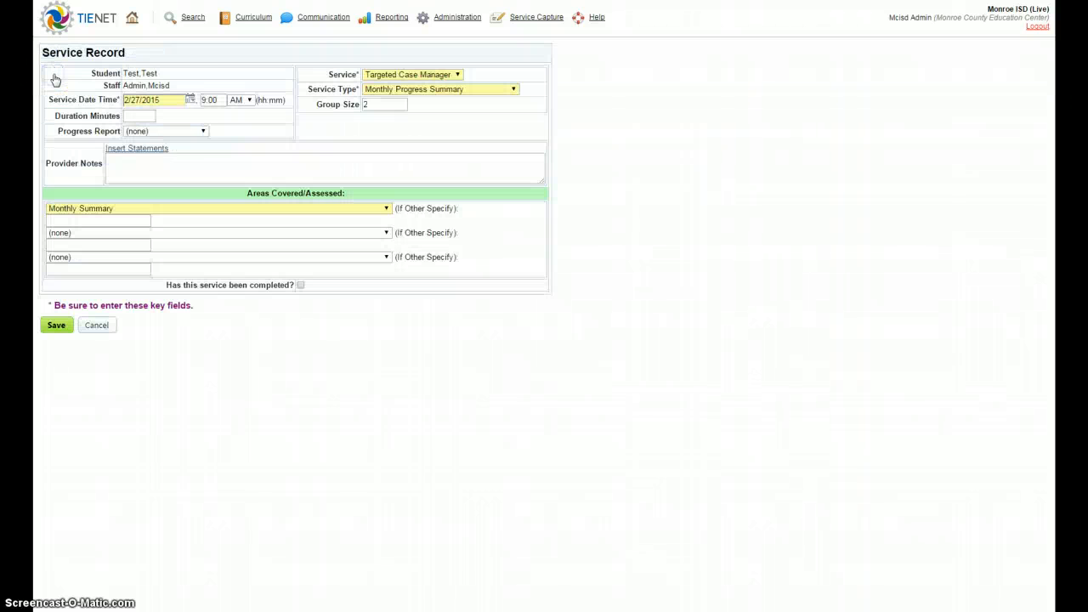
pyautogui.doubleClick(368, 104)
pyautogui.write('1')
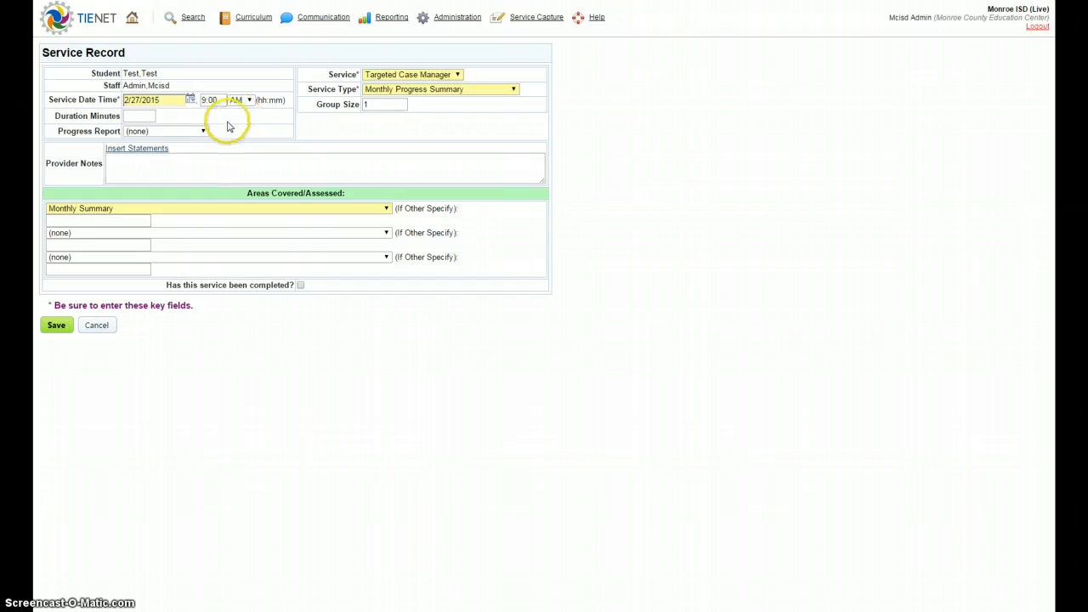
# Set the progress report to Slight Progress, enter the provider note "Student progress this month is..." and save the record.
pyautogui.click(166, 131)
pyautogui.click(171, 188)
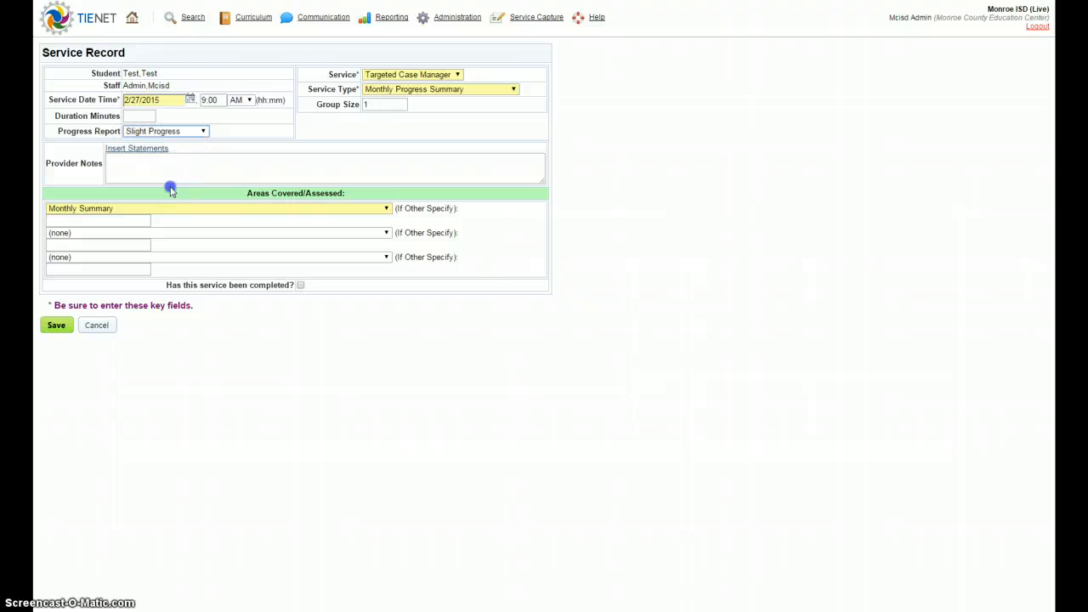
pyautogui.click(172, 160)
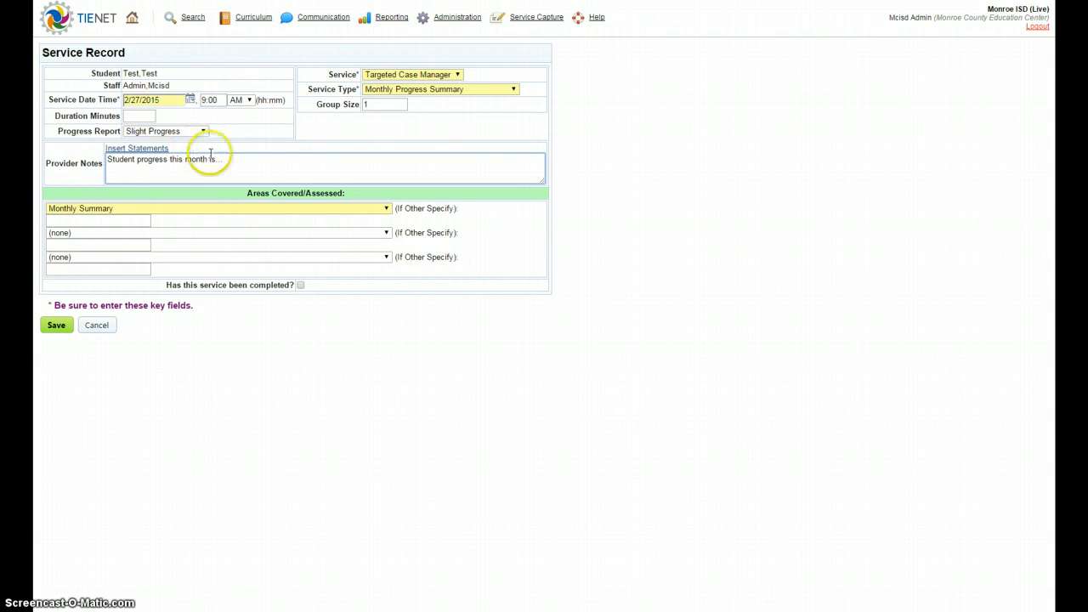
pyautogui.click(60, 326)
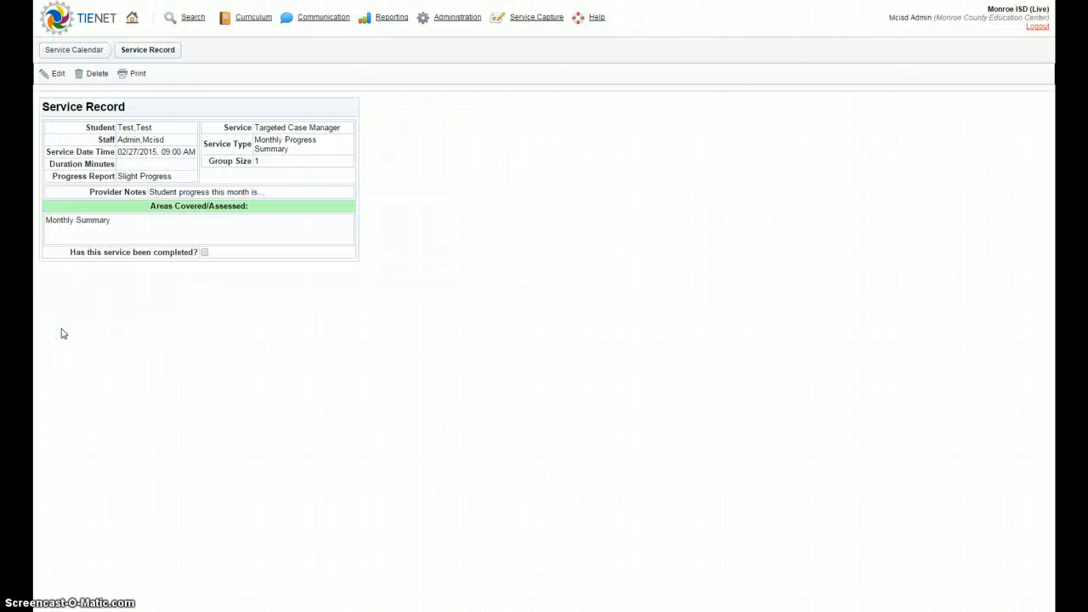
# Return to the calendar, open the sample student's February 27 service record for editing and set the group size to 1.
pyautogui.press('F11')
pyautogui.click(73, 51)
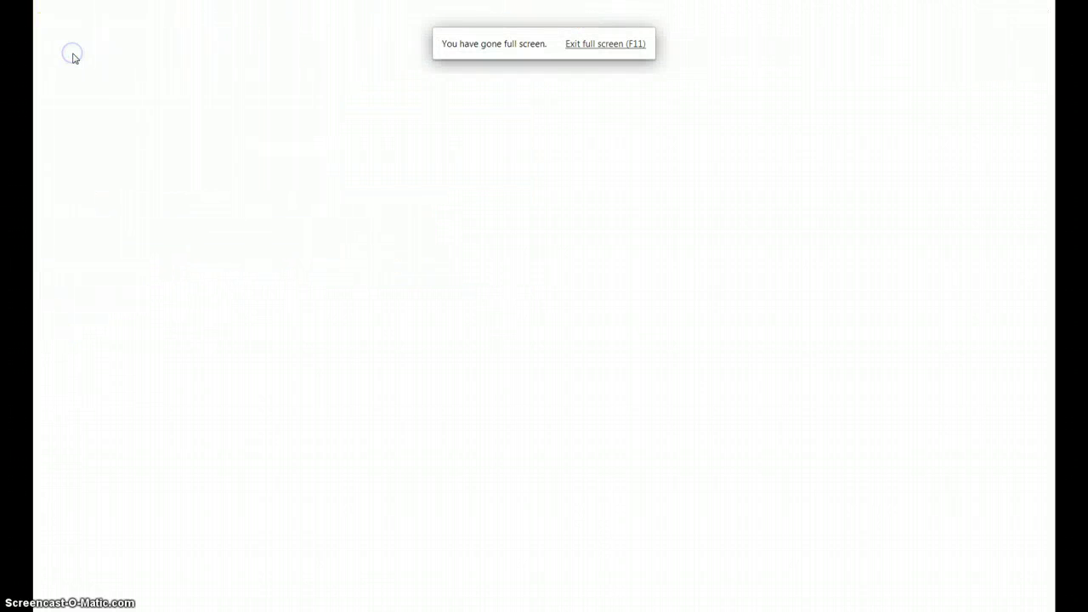
pyautogui.rightClick(867, 320)
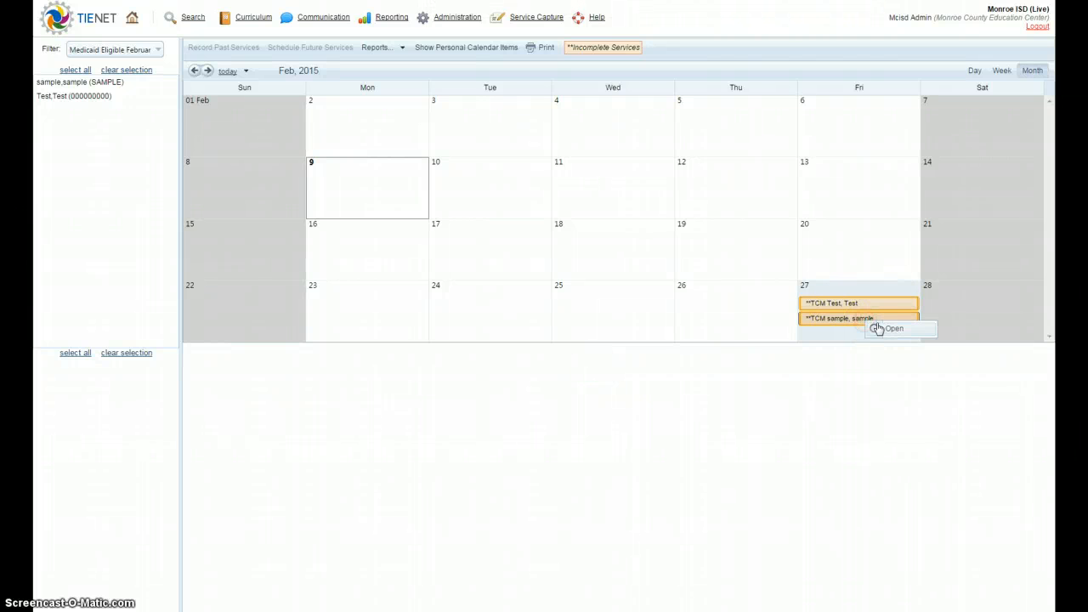
pyautogui.click(879, 329)
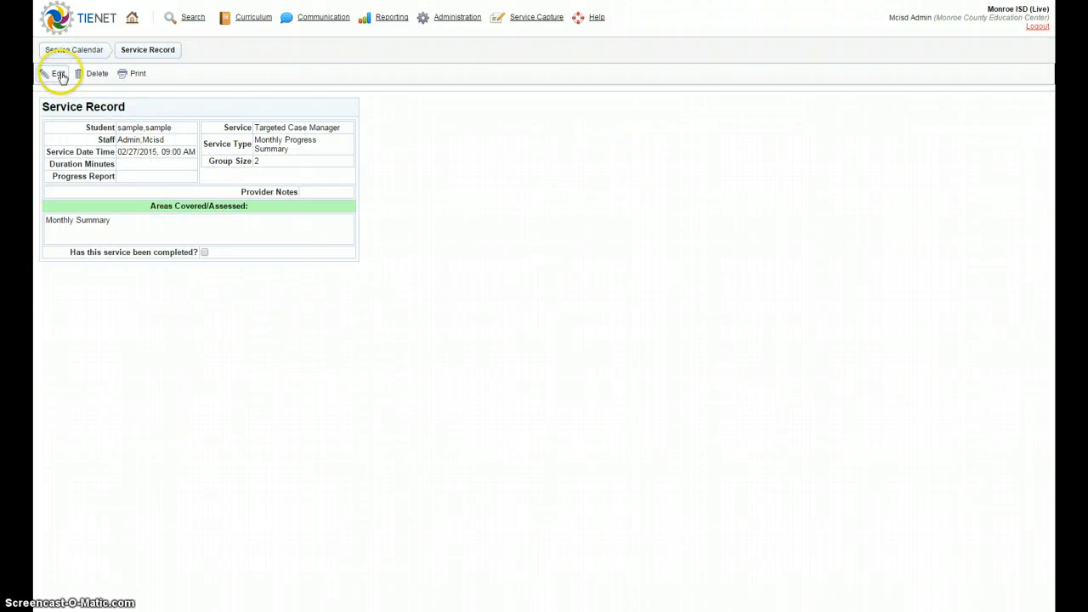
pyautogui.click(60, 74)
pyautogui.doubleClick(383, 105)
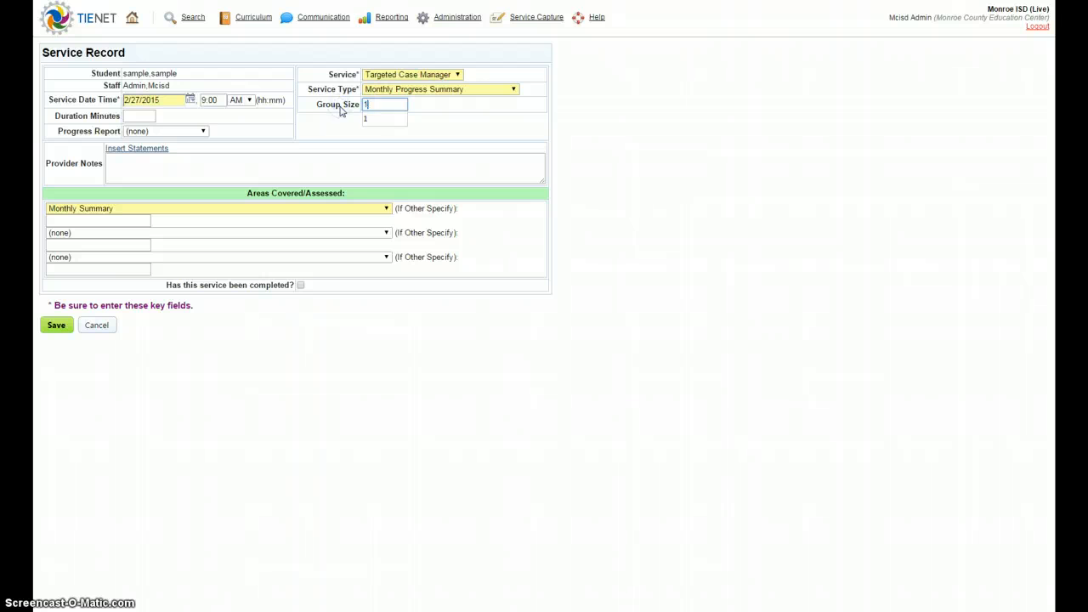
pyautogui.write('1')
# Set the sample student's progress report to Slight Progress and enter the provider note "Monthly progress is....".
pyautogui.click(166, 131)
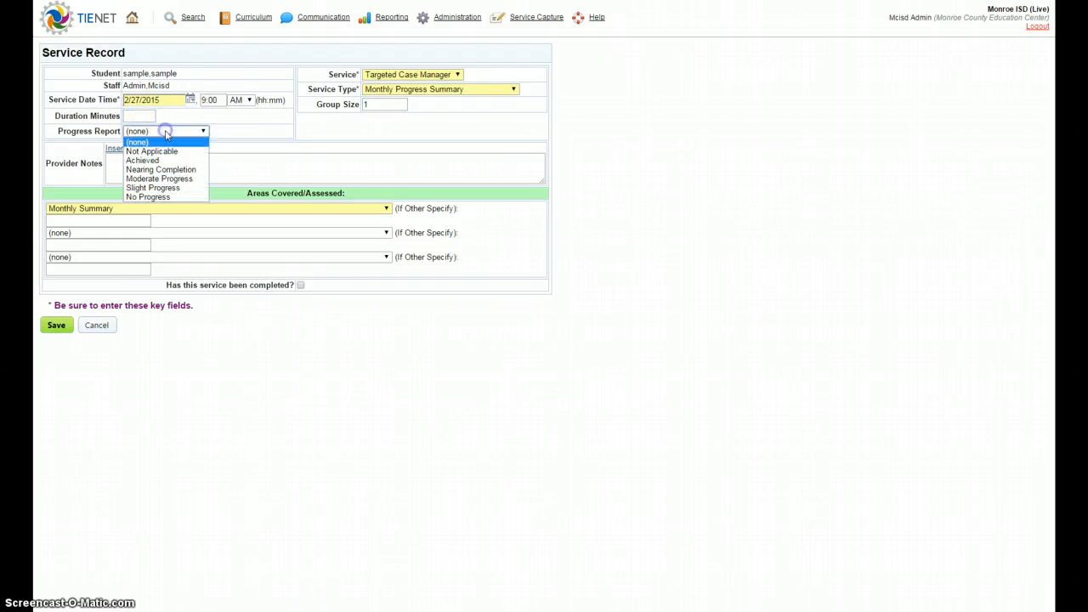
pyautogui.click(153, 187)
pyautogui.click(176, 154)
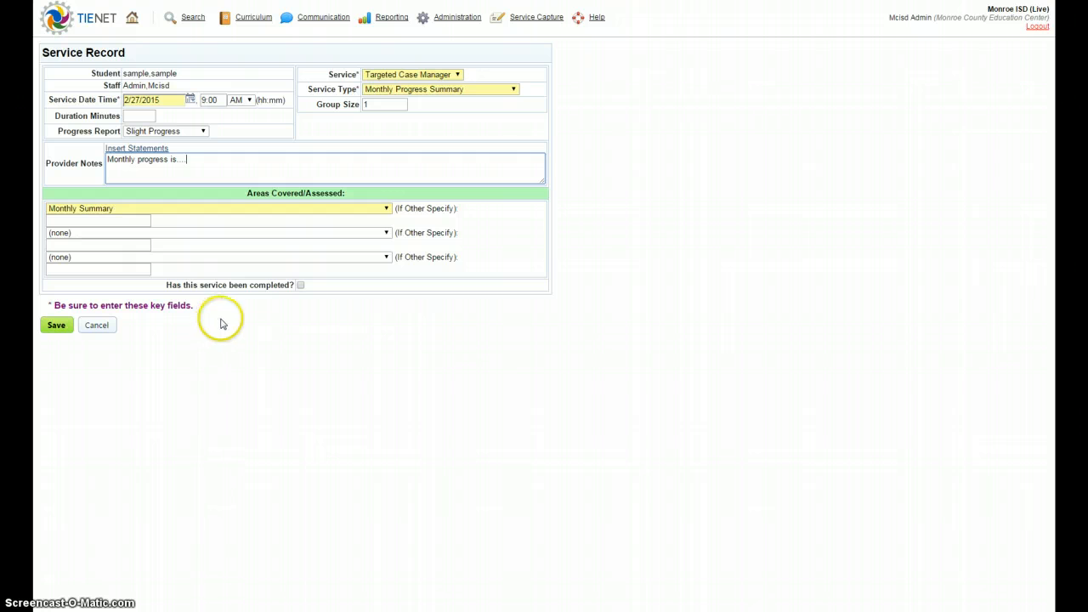
# Try to save the sample student's scheduled service as completed, and clear the completed mark again.
pyautogui.click(301, 287)
pyautogui.click(55, 326)
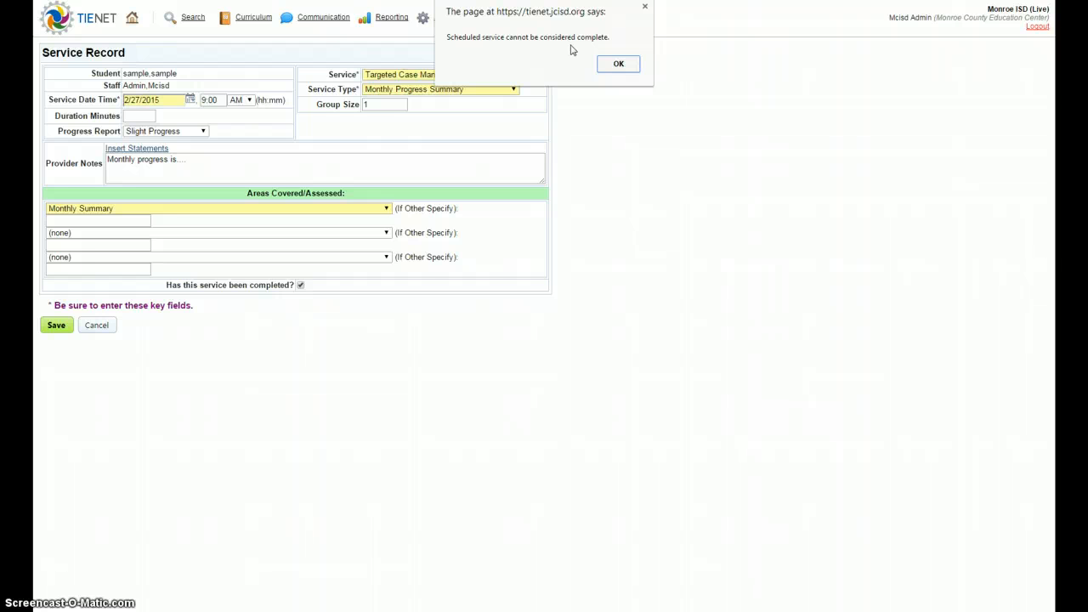
pyautogui.click(618, 64)
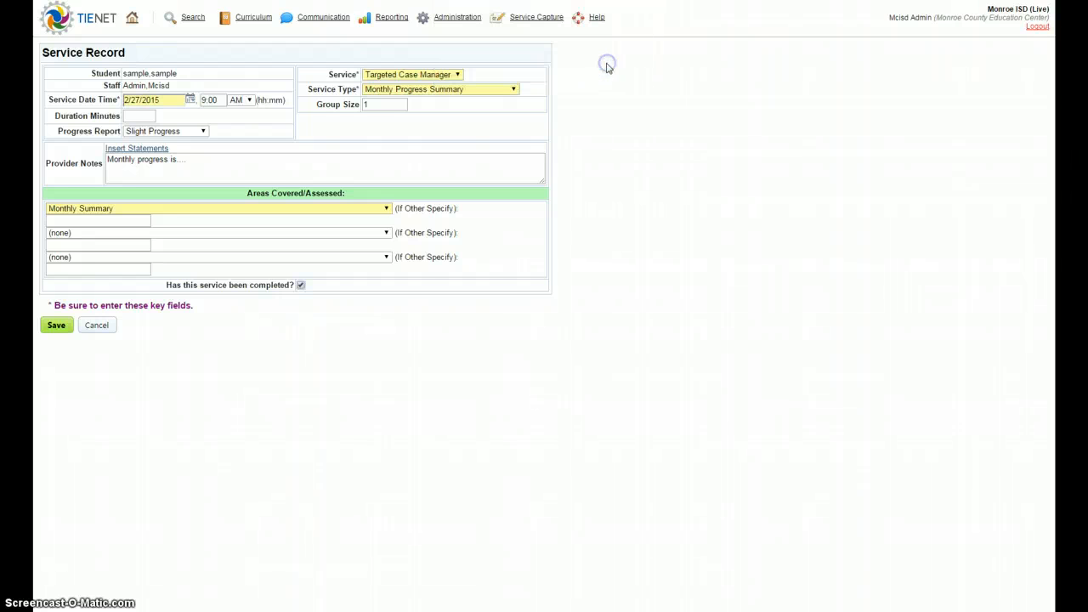
pyautogui.click(301, 285)
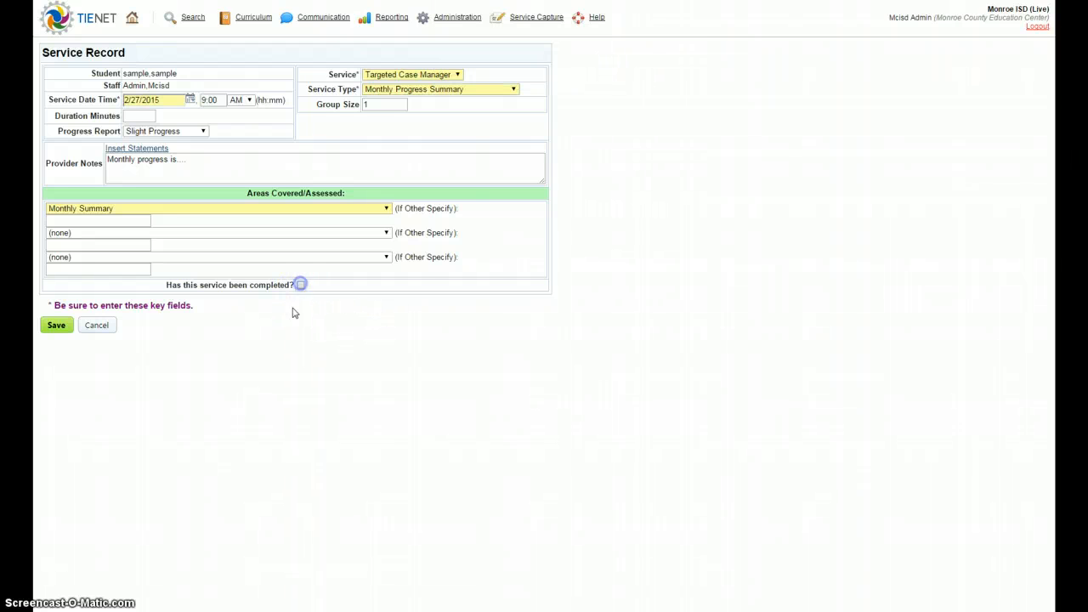
# Save the sample student's record and return to the service calendar to review the January and February 2015 services.
pyautogui.click(54, 325)
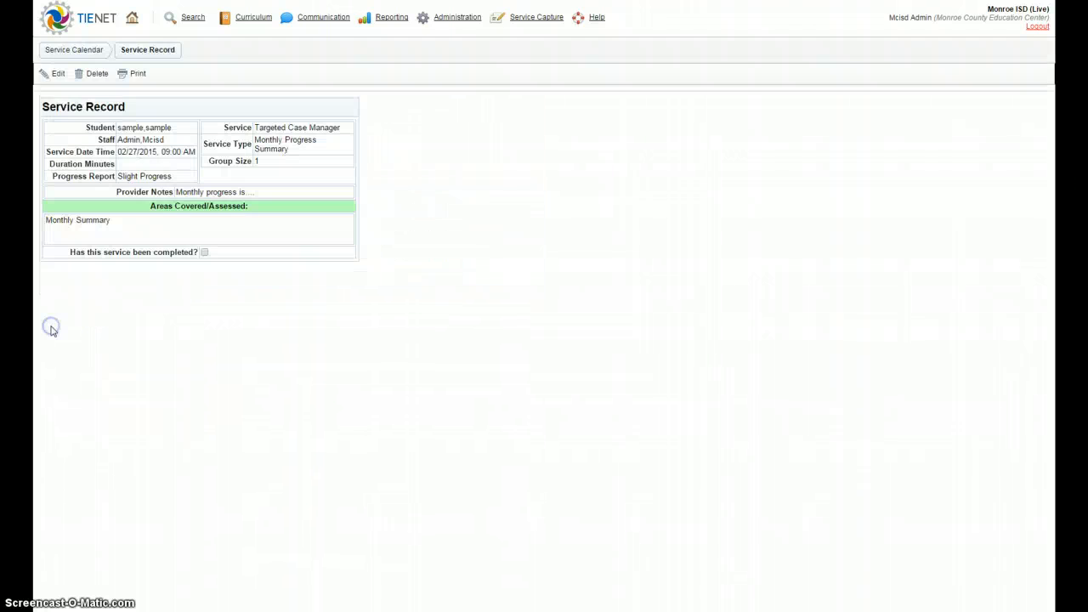
pyautogui.click(92, 49)
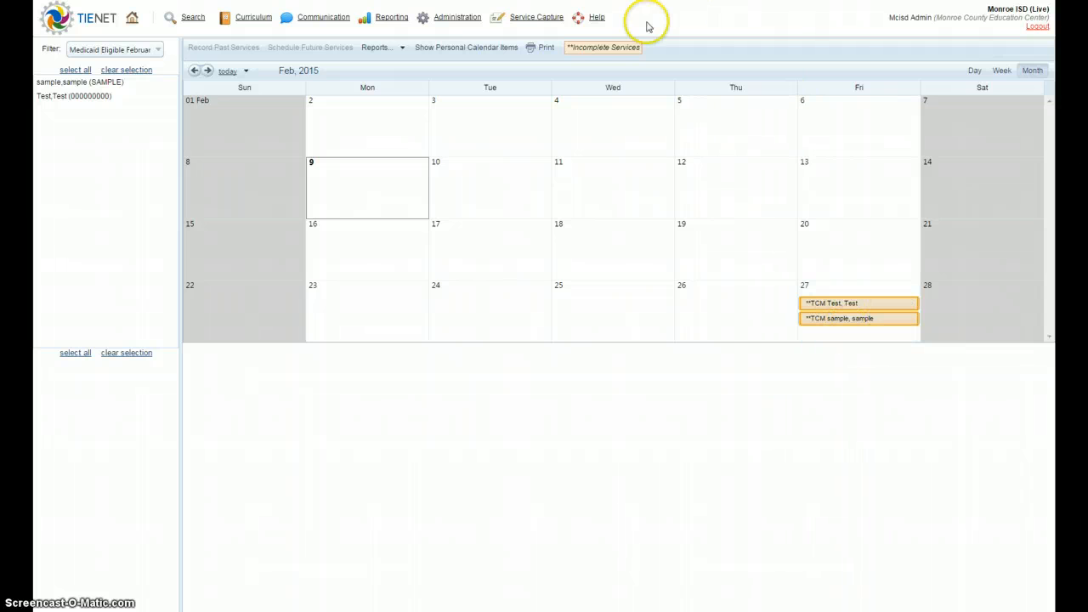
pyautogui.click(194, 71)
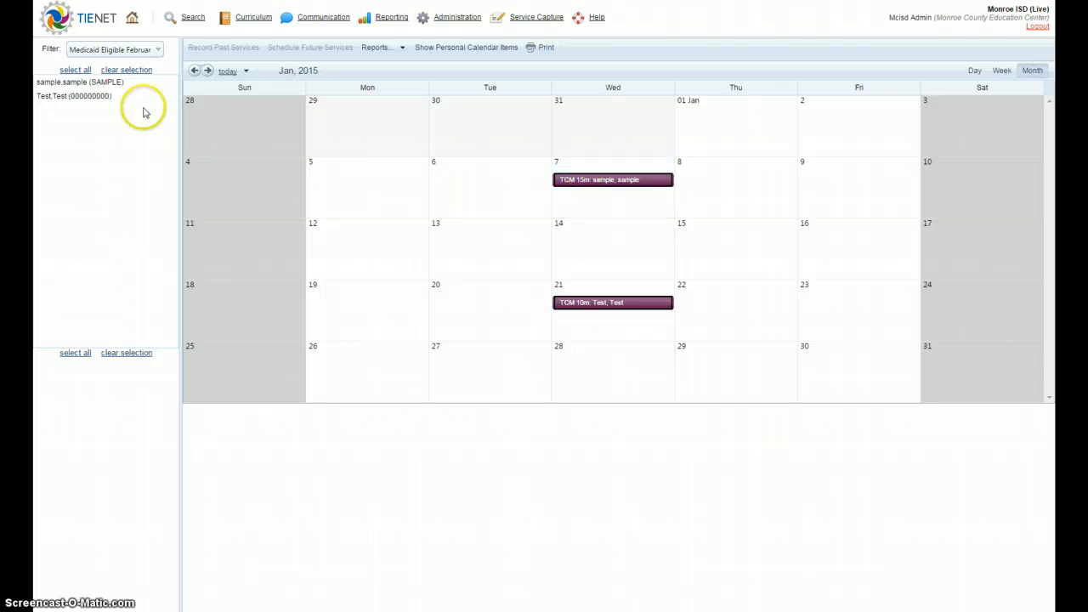
pyautogui.click(207, 71)
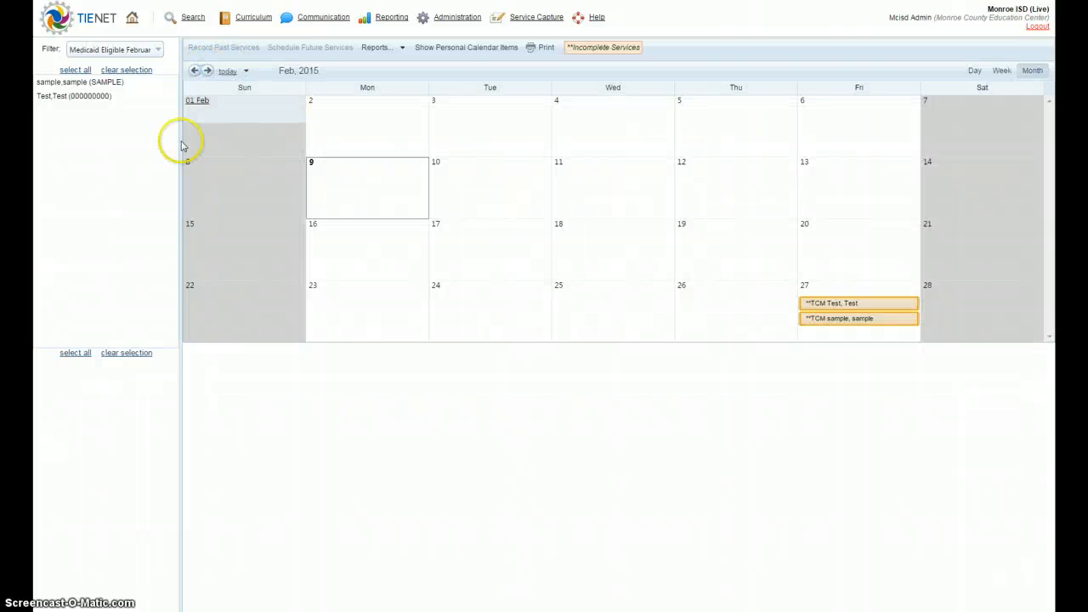
# Start a past service record for the sample student dated February 6, 2015.
pyautogui.click(105, 81)
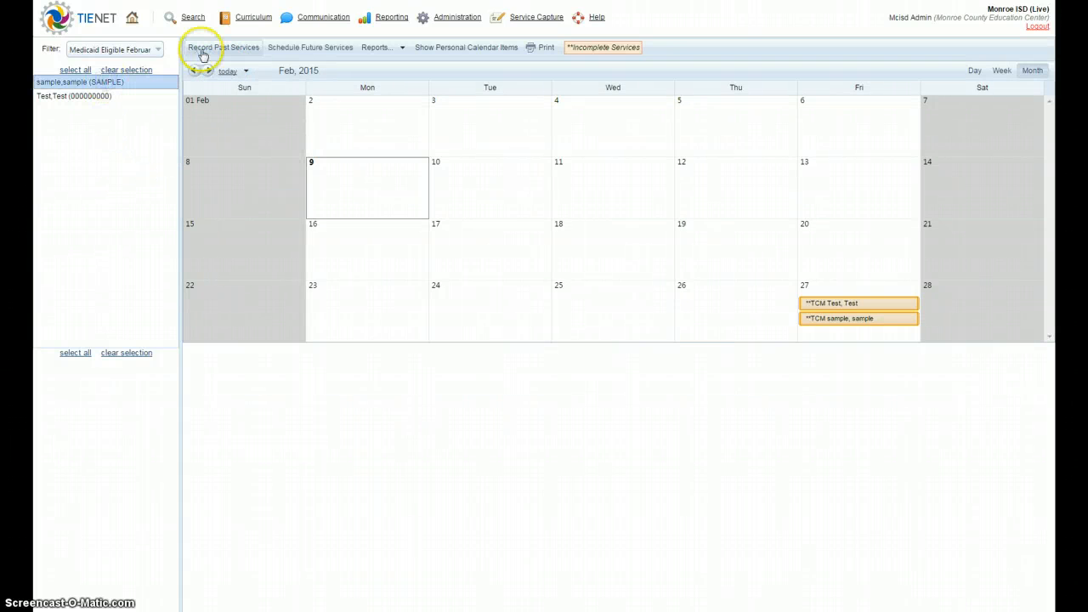
pyautogui.click(221, 47)
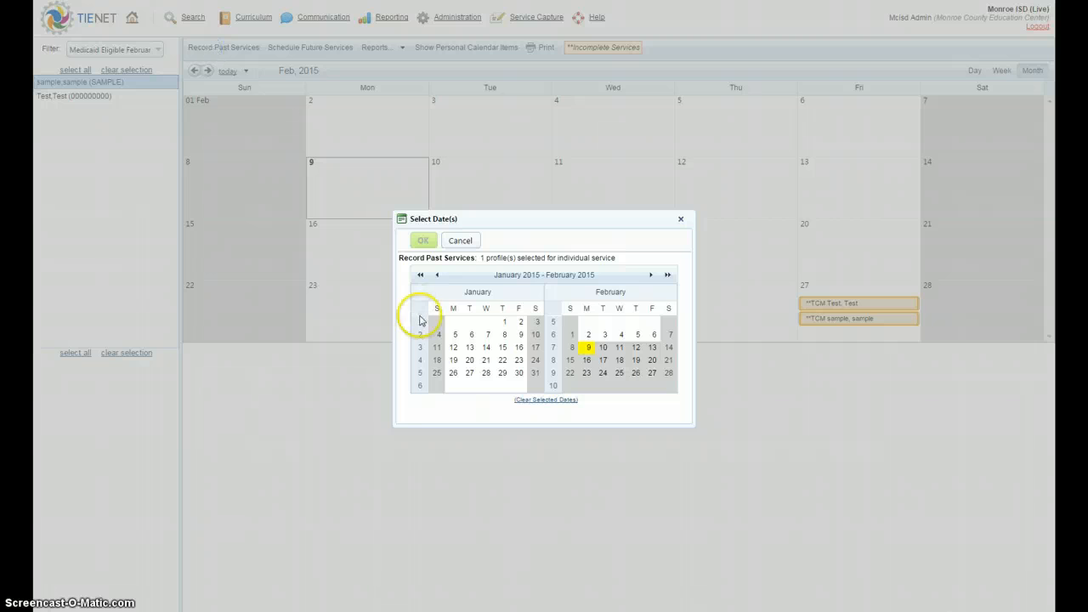
pyautogui.click(651, 334)
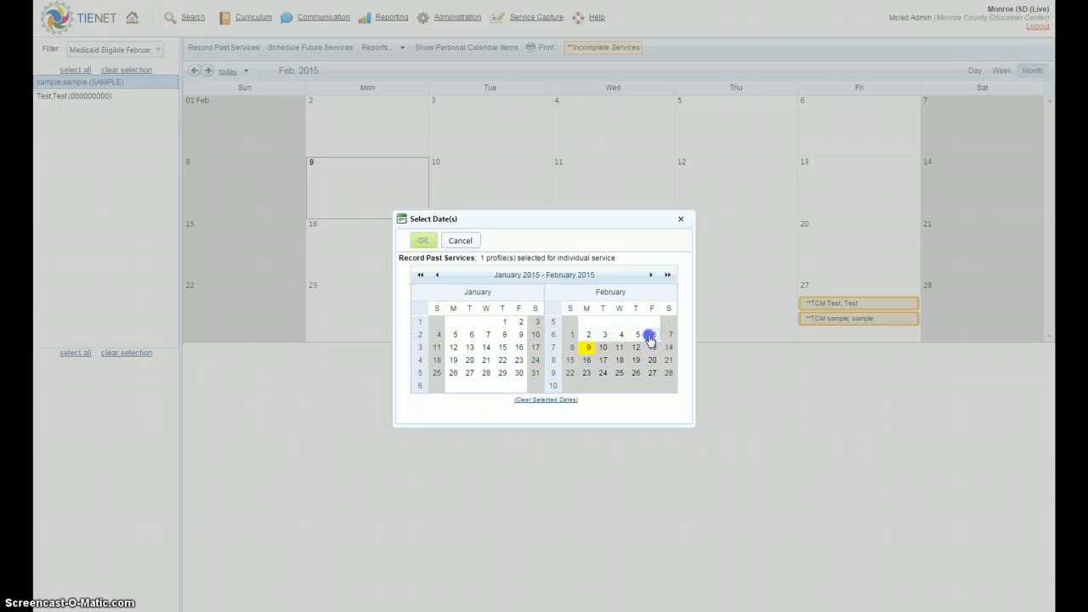
pyautogui.click(420, 243)
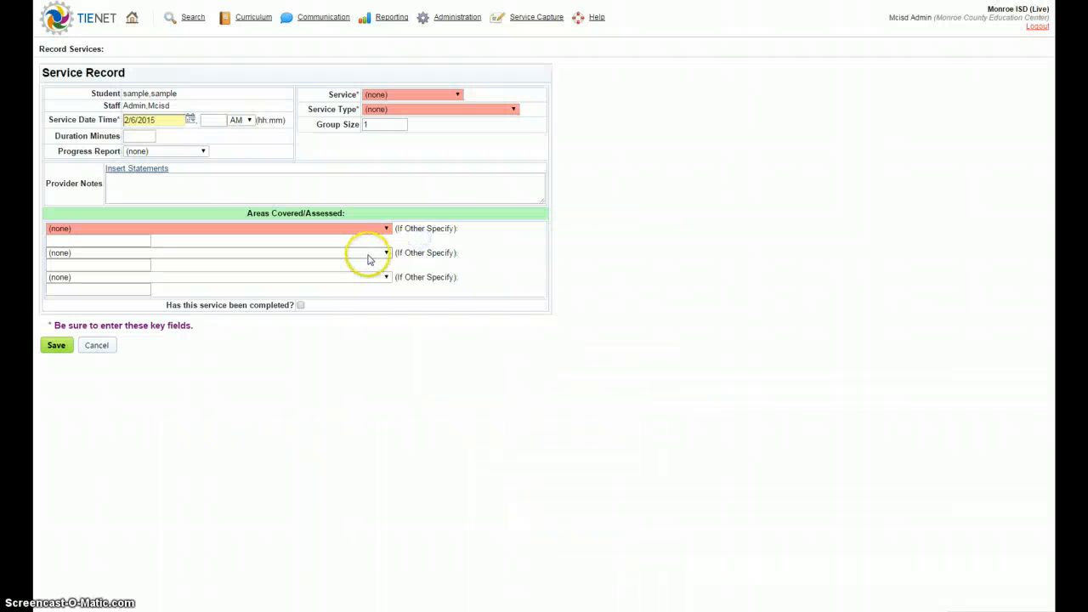
# Set the service to Targeted Case Manager and the service type to IEP Participation [T1024 TM].
pyautogui.click(499, 109)
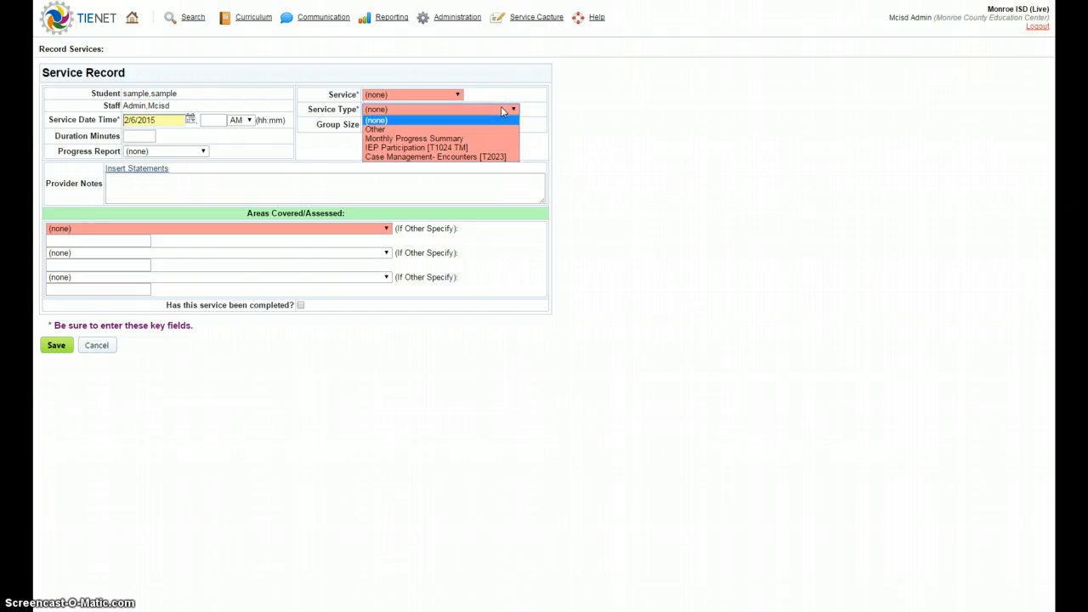
pyautogui.click(475, 157)
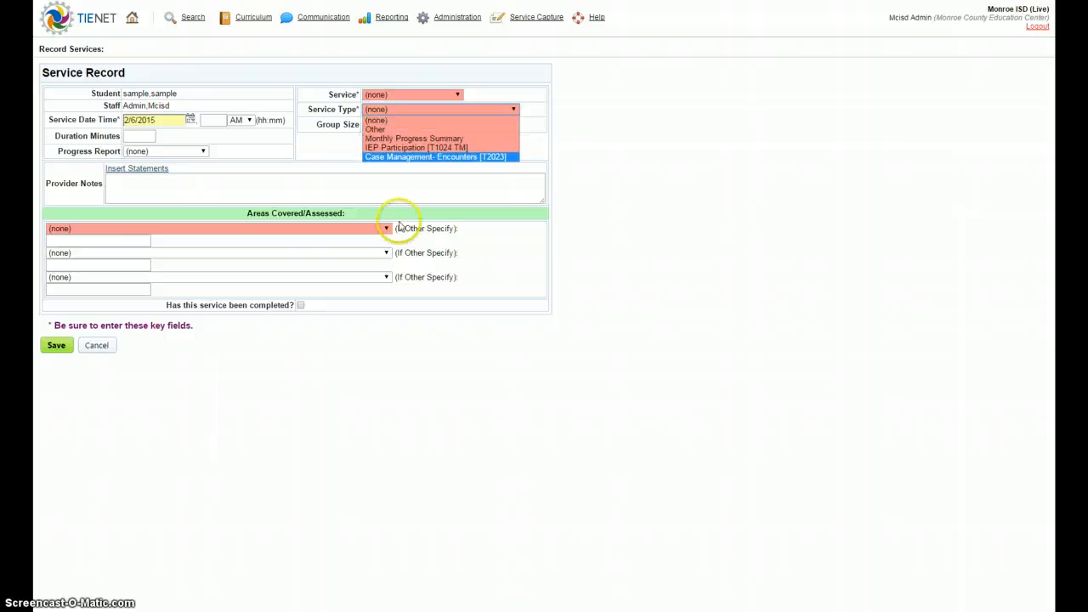
pyautogui.click(416, 147)
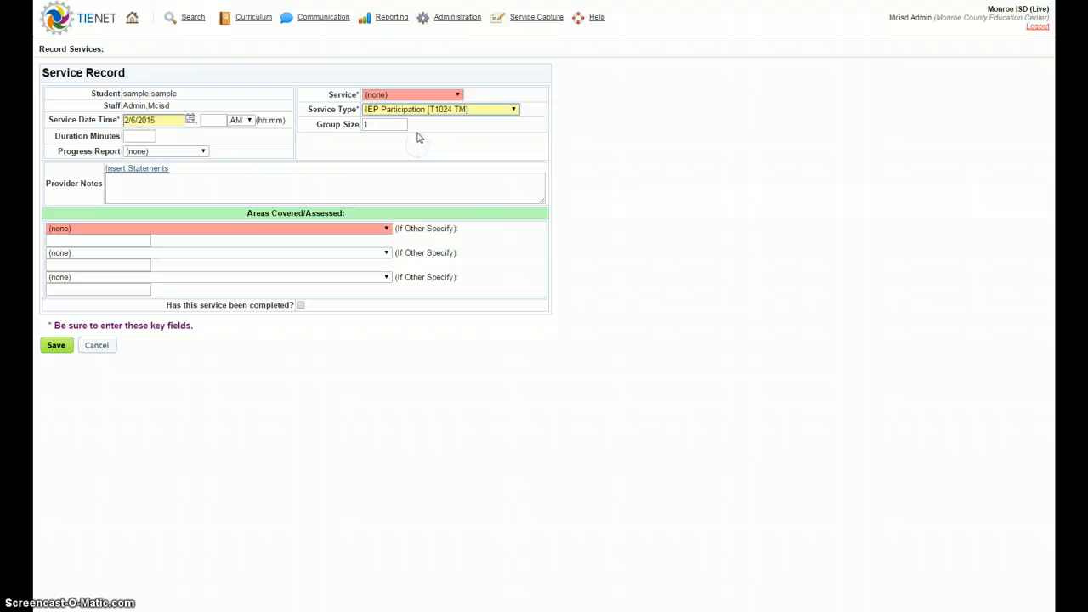
pyautogui.click(417, 94)
pyautogui.click(425, 116)
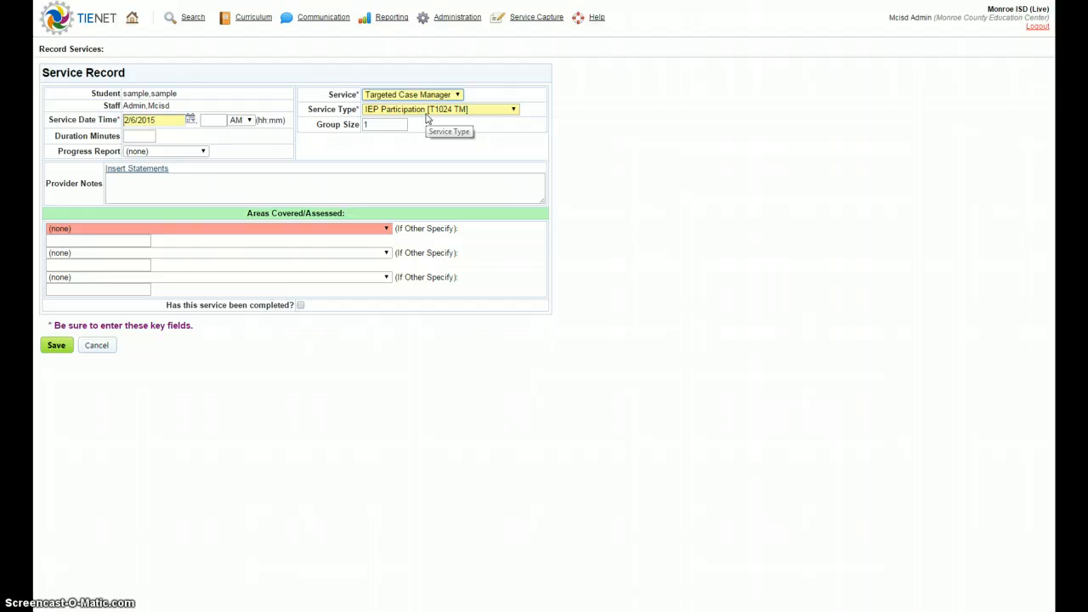
# Set the service duration to 60 minutes and the progress report to Slight Progress.
pyautogui.click(138, 136)
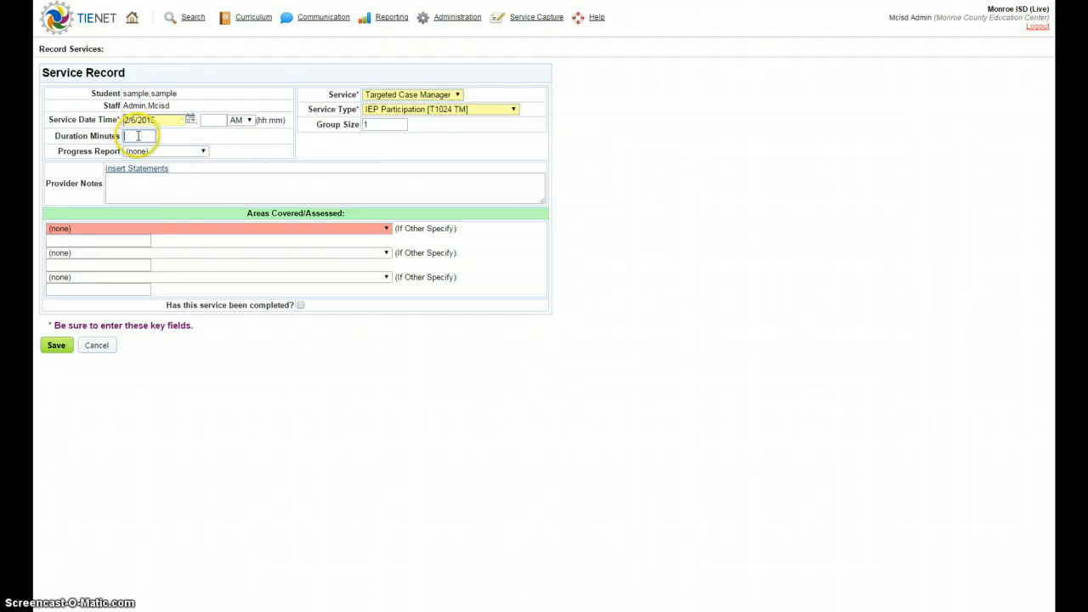
pyautogui.write('60')
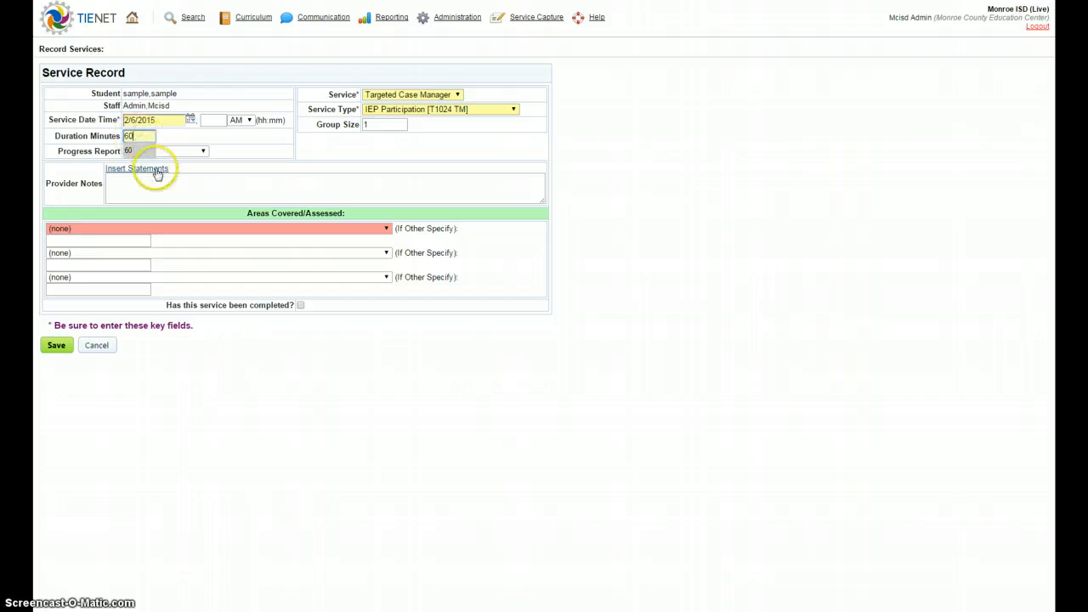
pyautogui.click(192, 182)
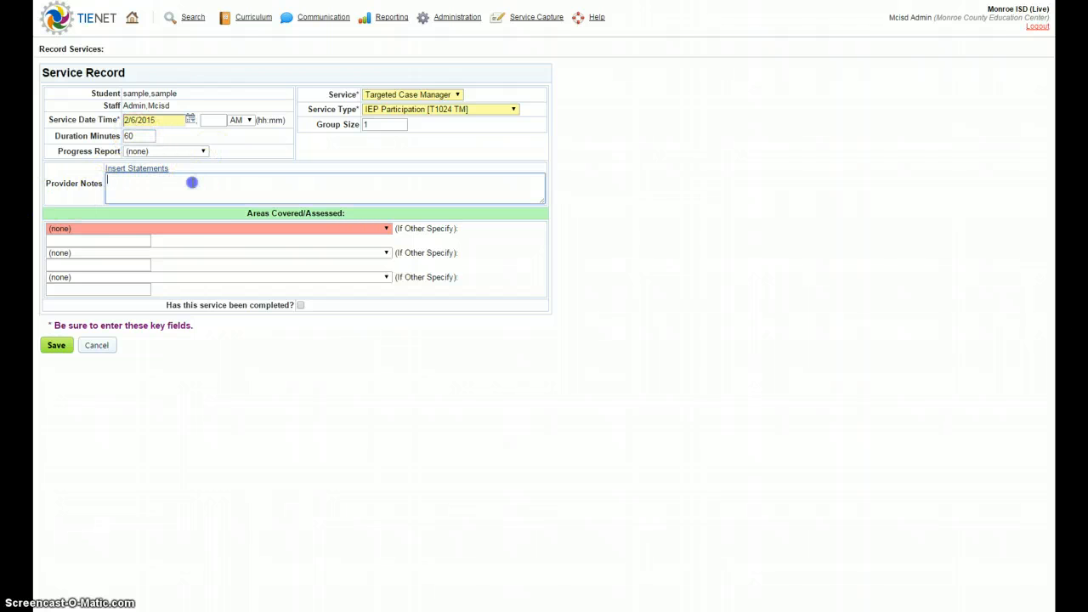
pyautogui.click(202, 152)
pyautogui.click(166, 207)
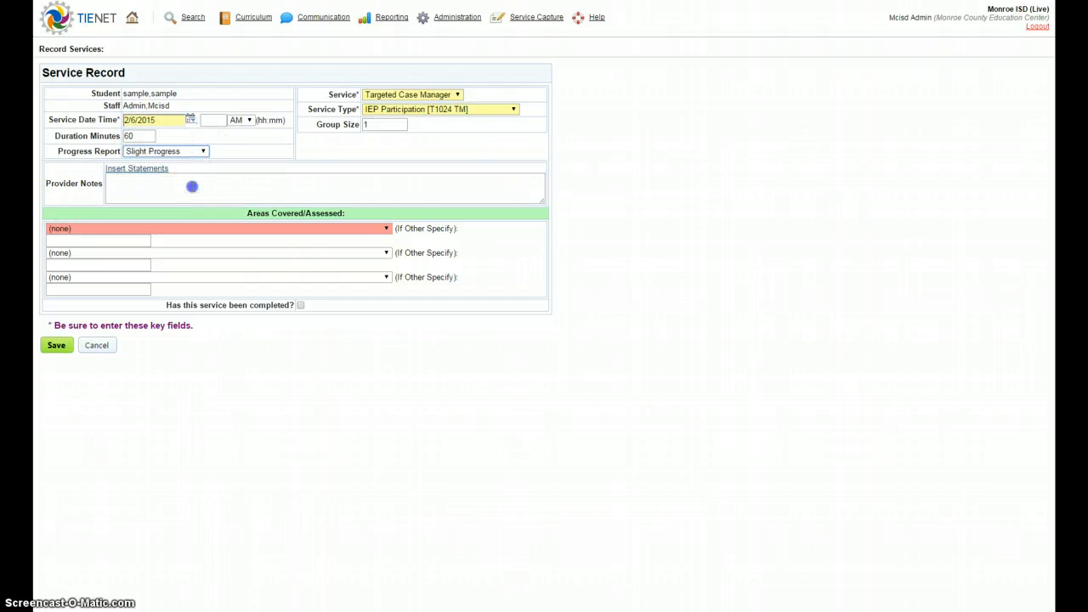
# Enter the provider note "IEP participation, team met to determine programs and services." and change the progress report to Not Applicable.
pyautogui.click(192, 186)
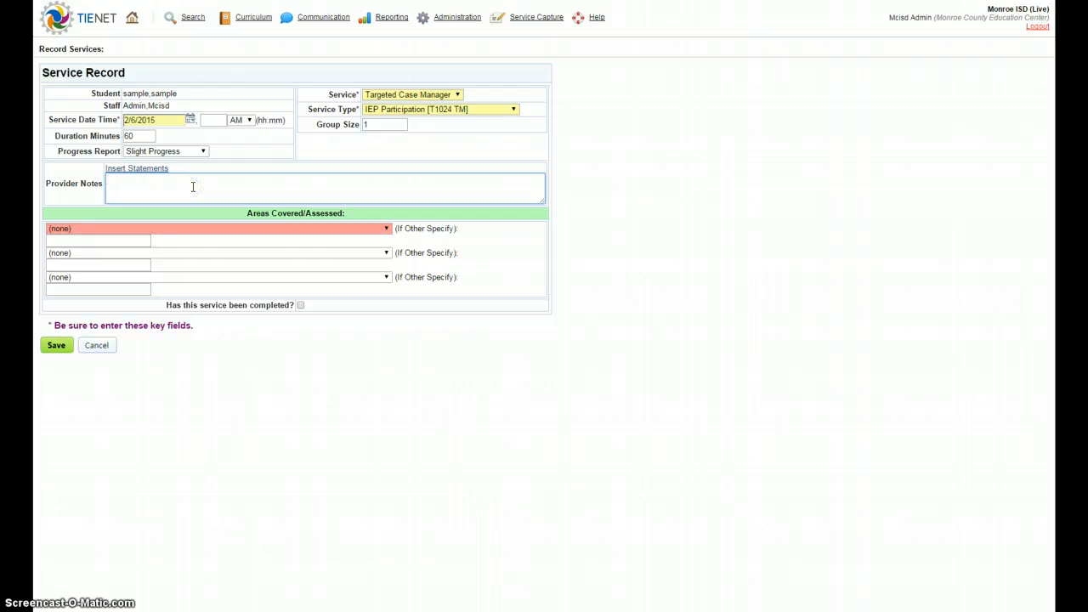
pyautogui.write('IEP participation, team met to determine programs and services.')
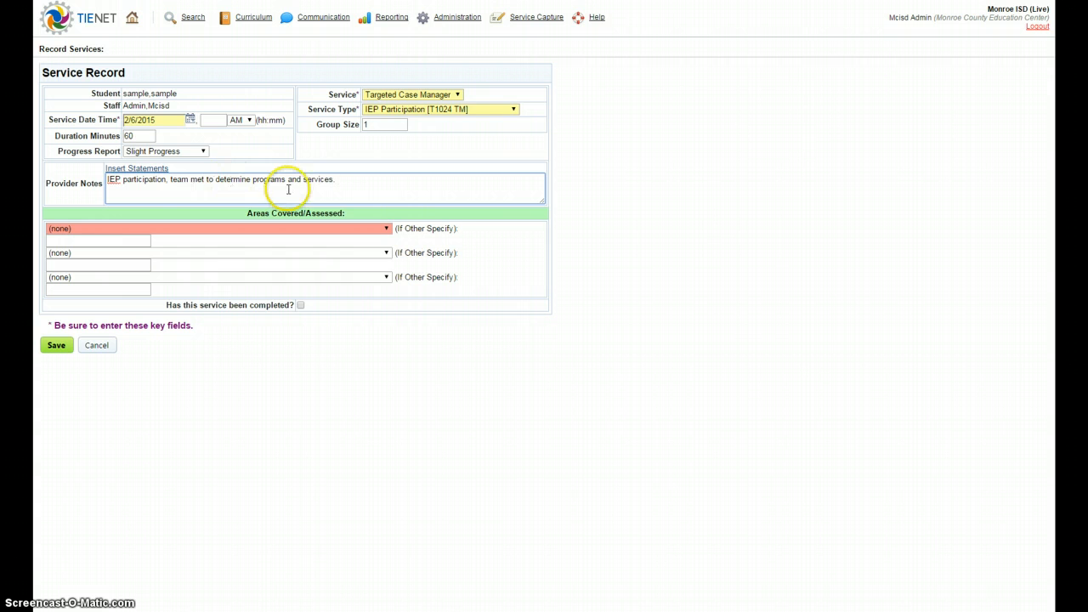
pyautogui.click(202, 152)
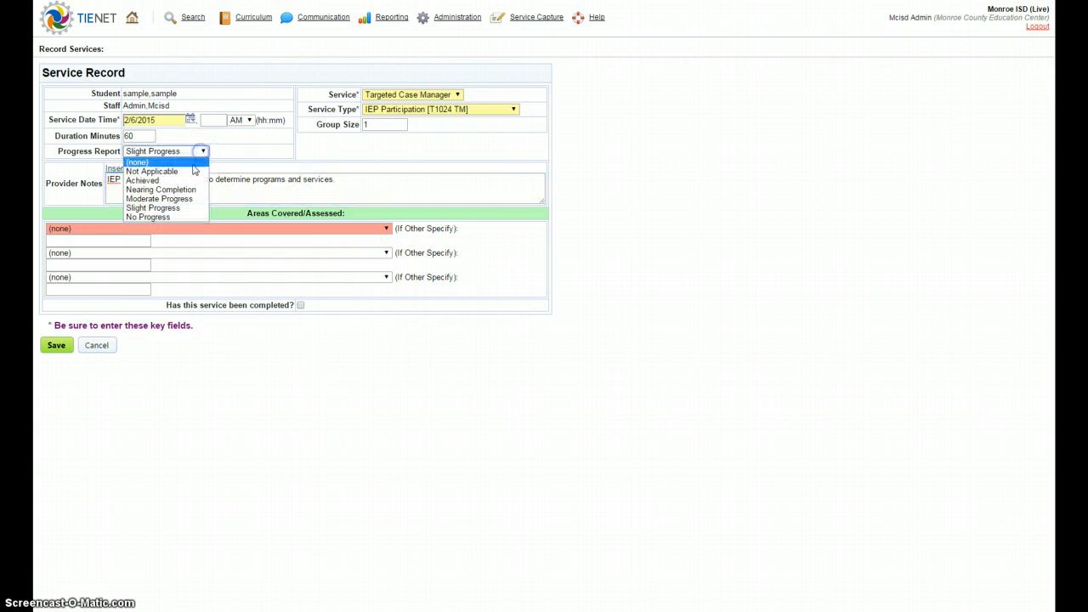
pyautogui.click(191, 162)
pyautogui.click(202, 151)
pyautogui.click(153, 171)
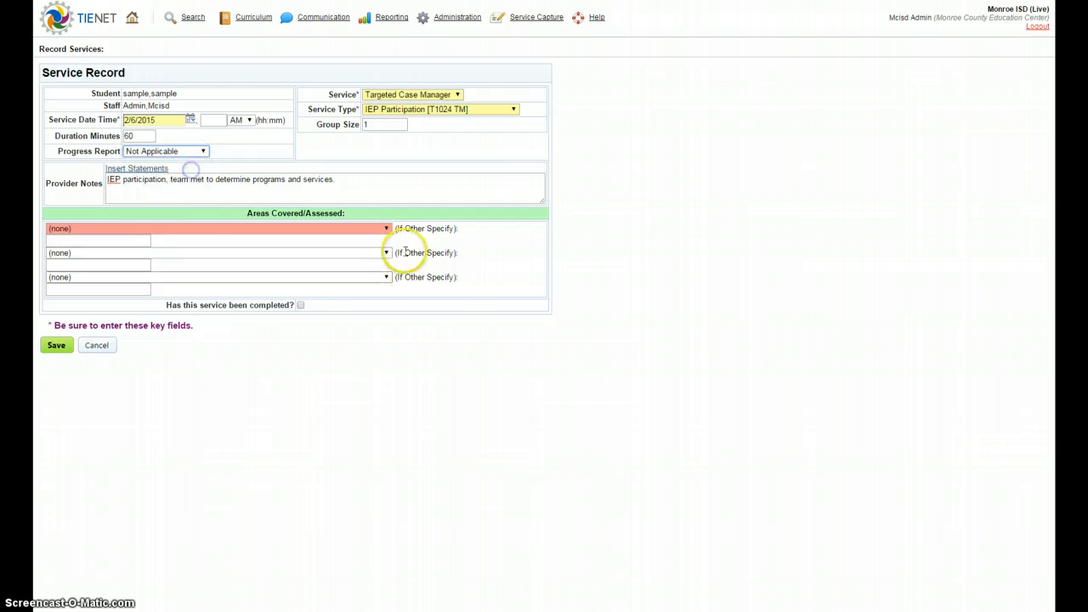
# Set the first area covered to Participate in IEP meeting and try to save the service as completed.
pyautogui.click(387, 230)
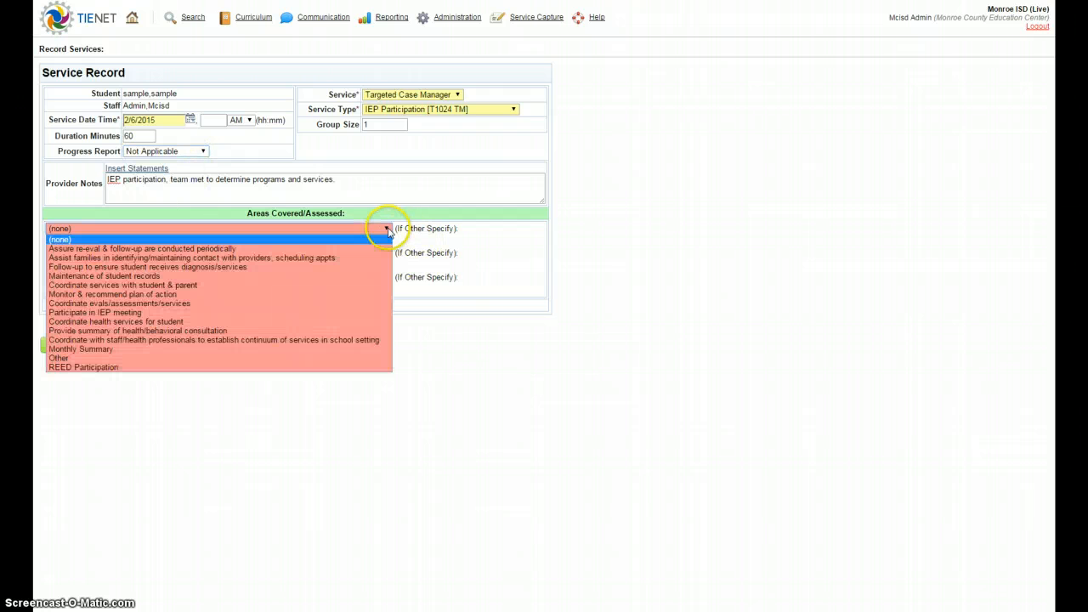
pyautogui.click(129, 313)
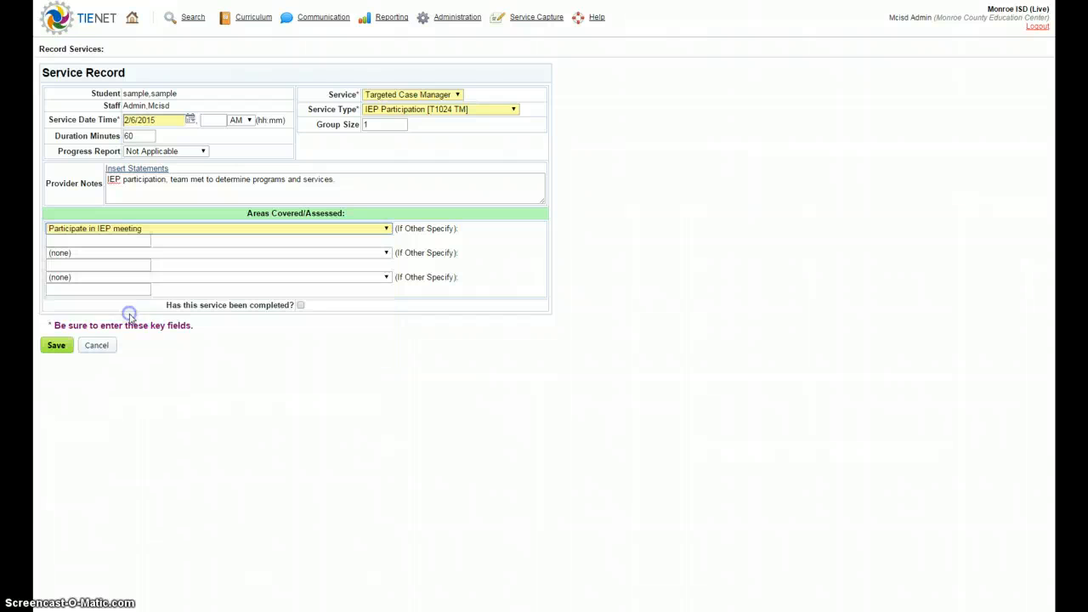
pyautogui.click(300, 305)
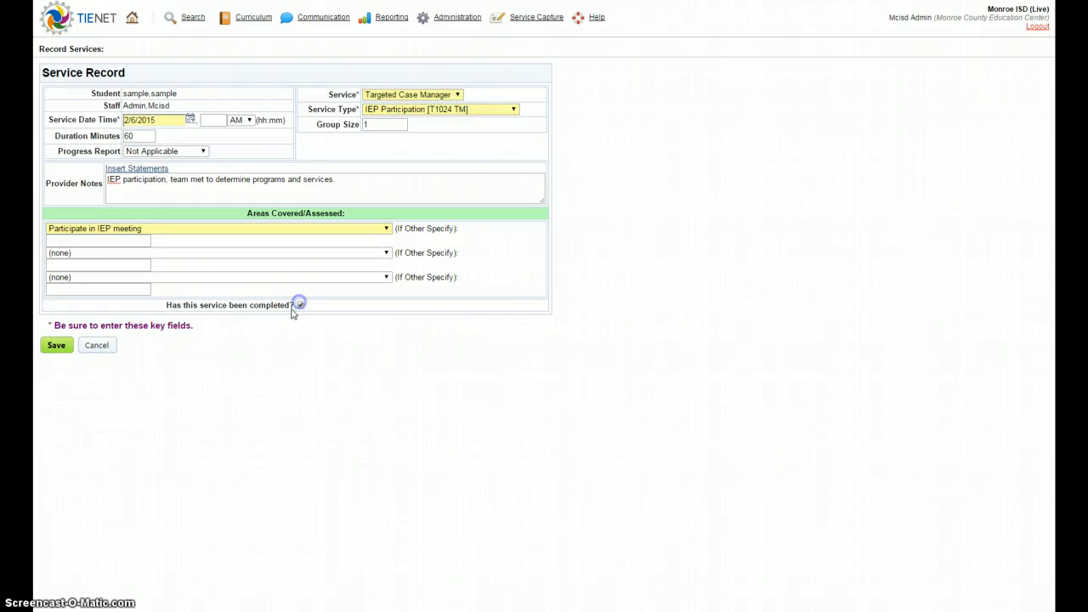
pyautogui.click(55, 345)
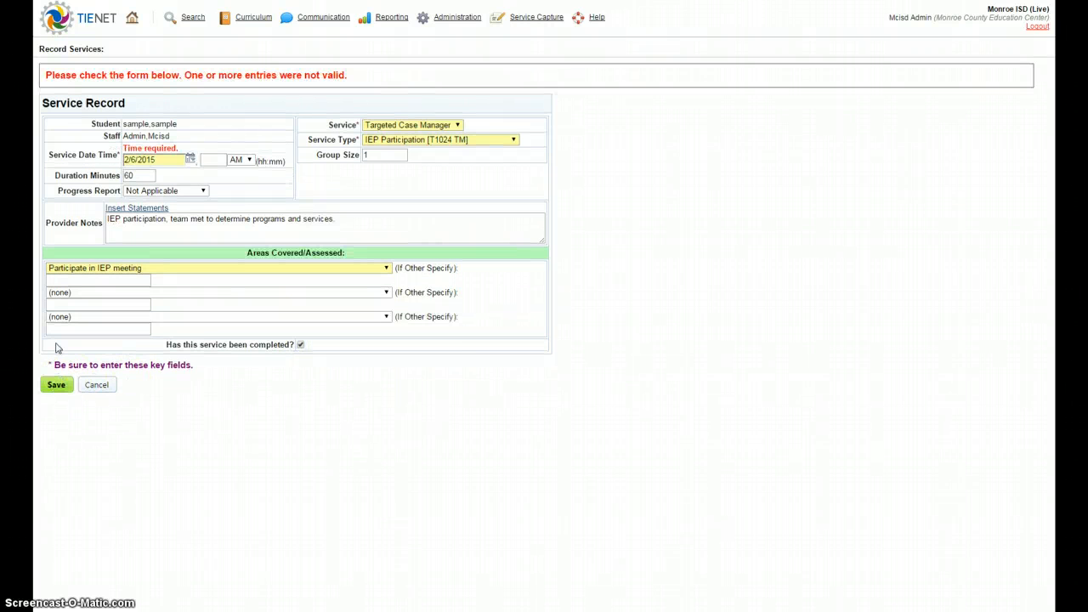
# Save the record with a service time of 10:00 AM and return to the service calendar.
pyautogui.click(214, 160)
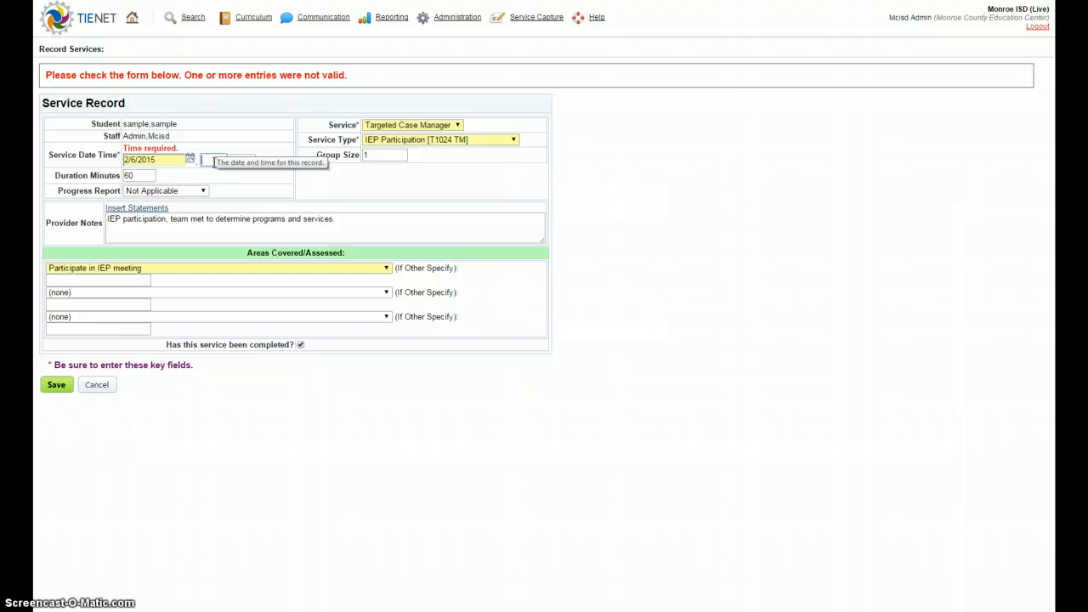
pyautogui.write('10:00')
pyautogui.click(52, 391)
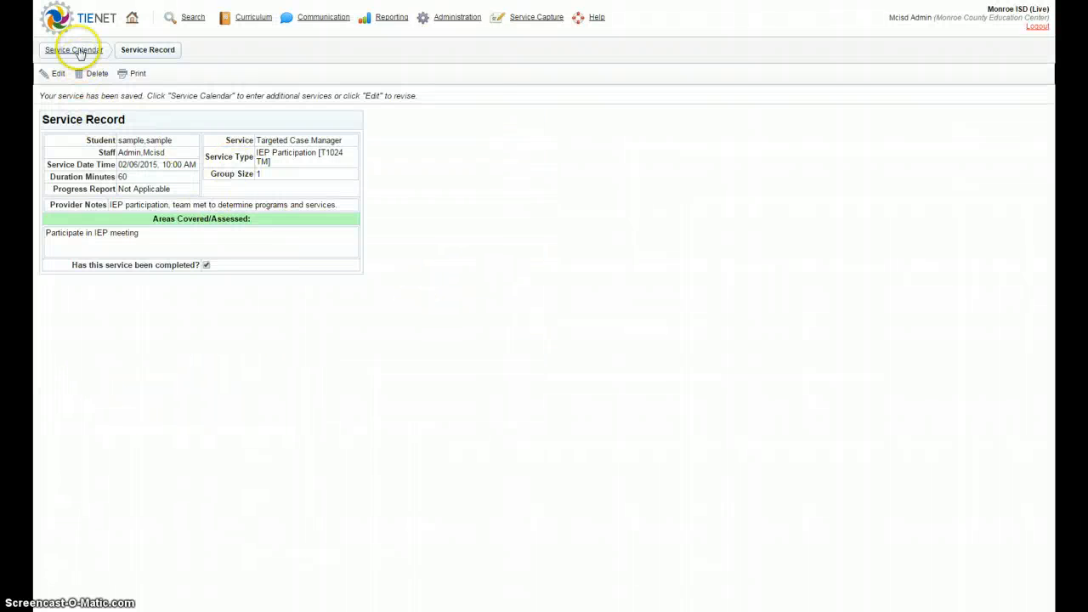
pyautogui.click(76, 51)
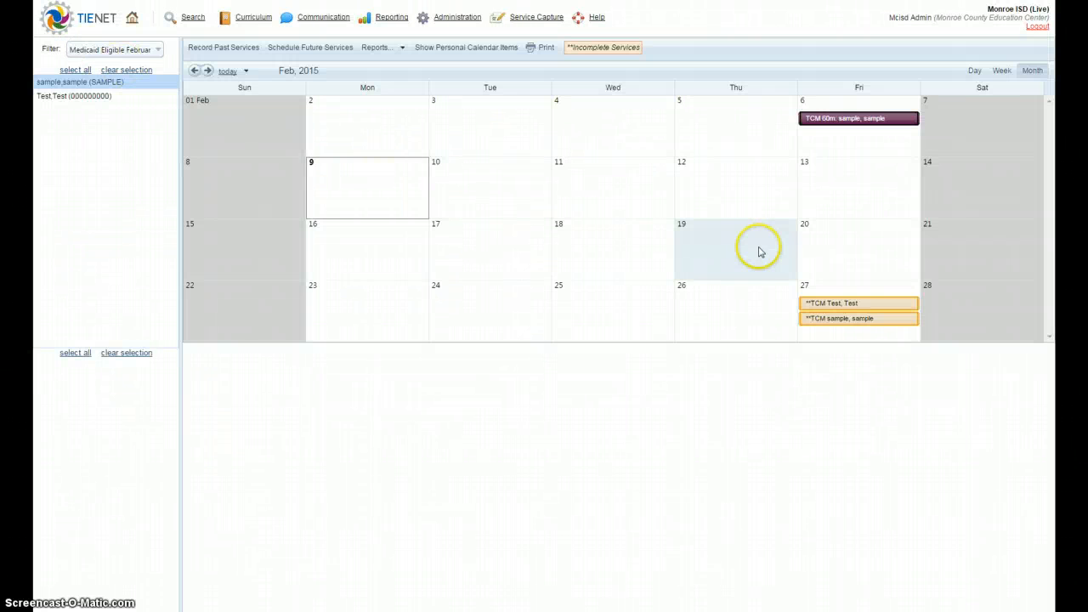